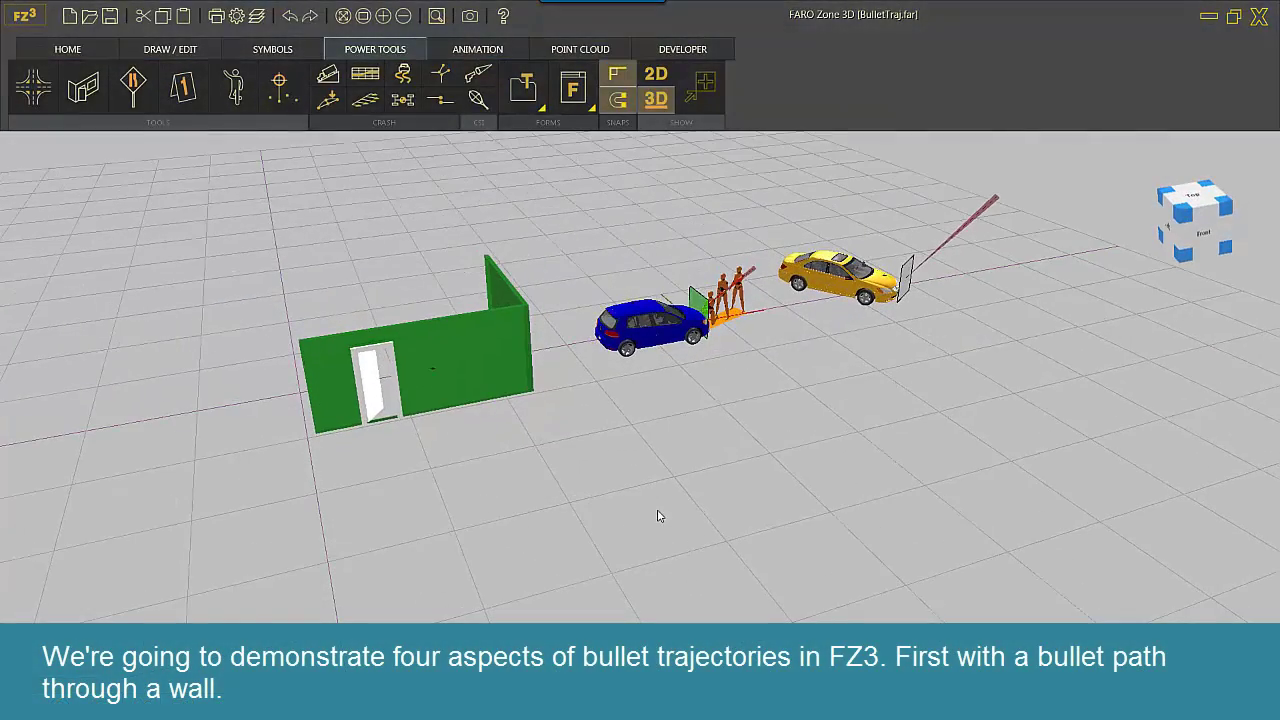
Step: Examine the bullet's entry and exit holes in the green wall beside the door
middle_click_drag(710, 471, 625, 486)
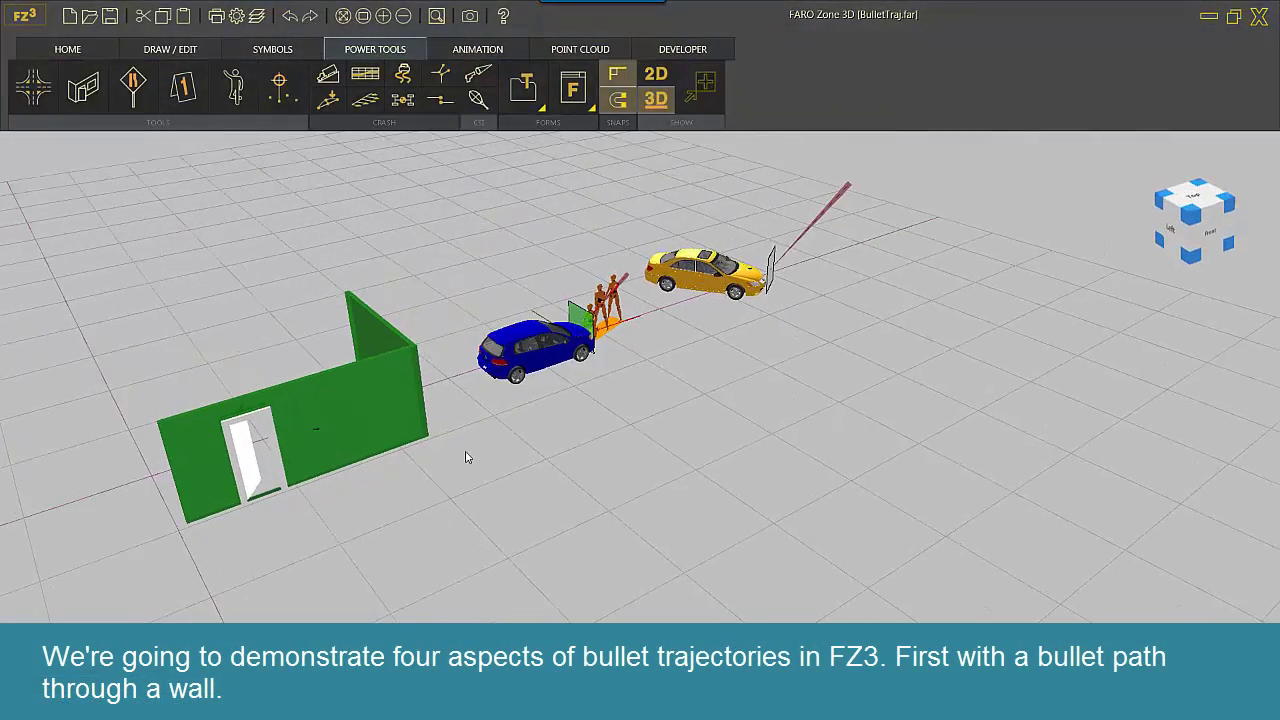
middle_click_drag(465, 457, 650, 494)
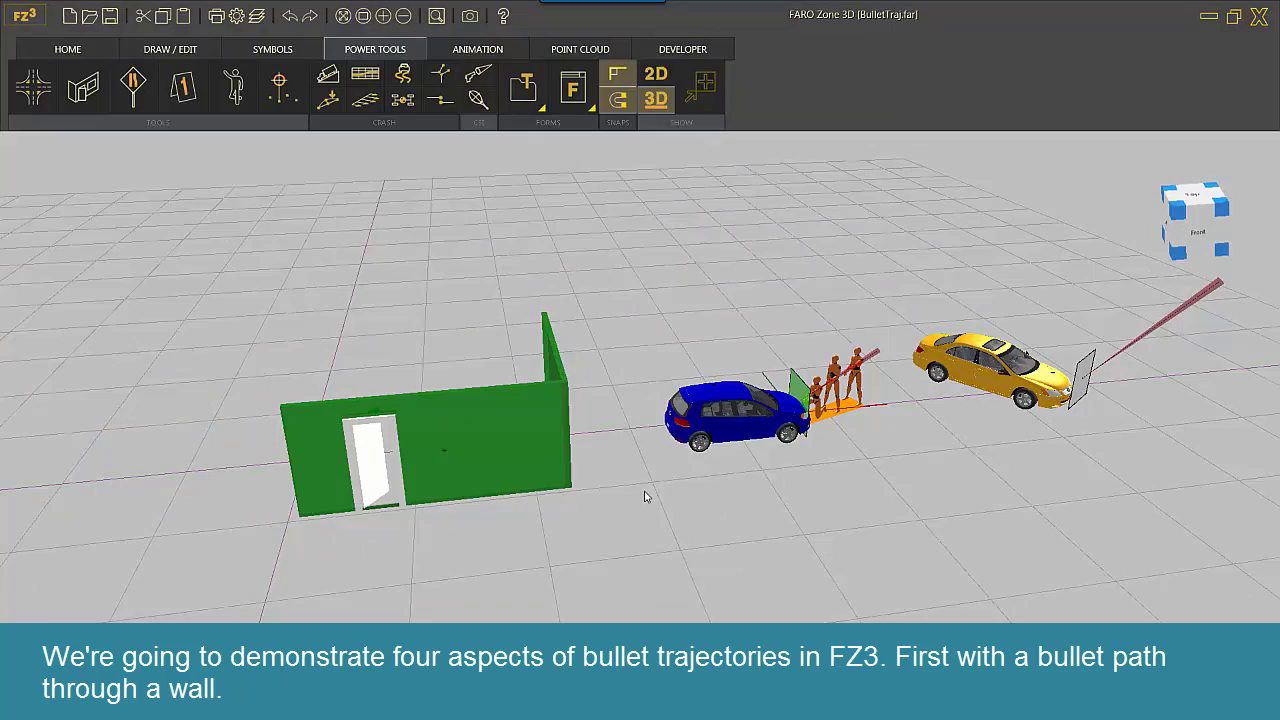
scroll(568, 460, "up", 3)
middle_click_drag(568, 460, 531, 489)
scroll(489, 446, "up", 3)
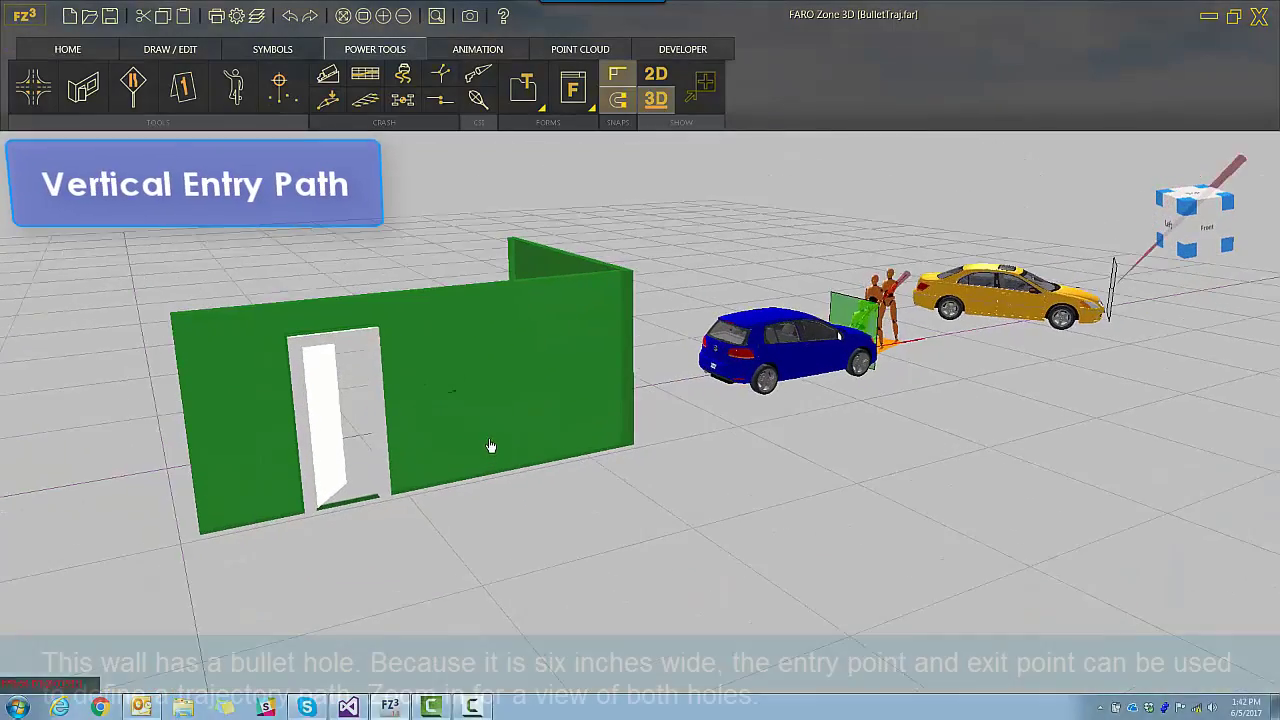
middle_click_drag(489, 446, 494, 462)
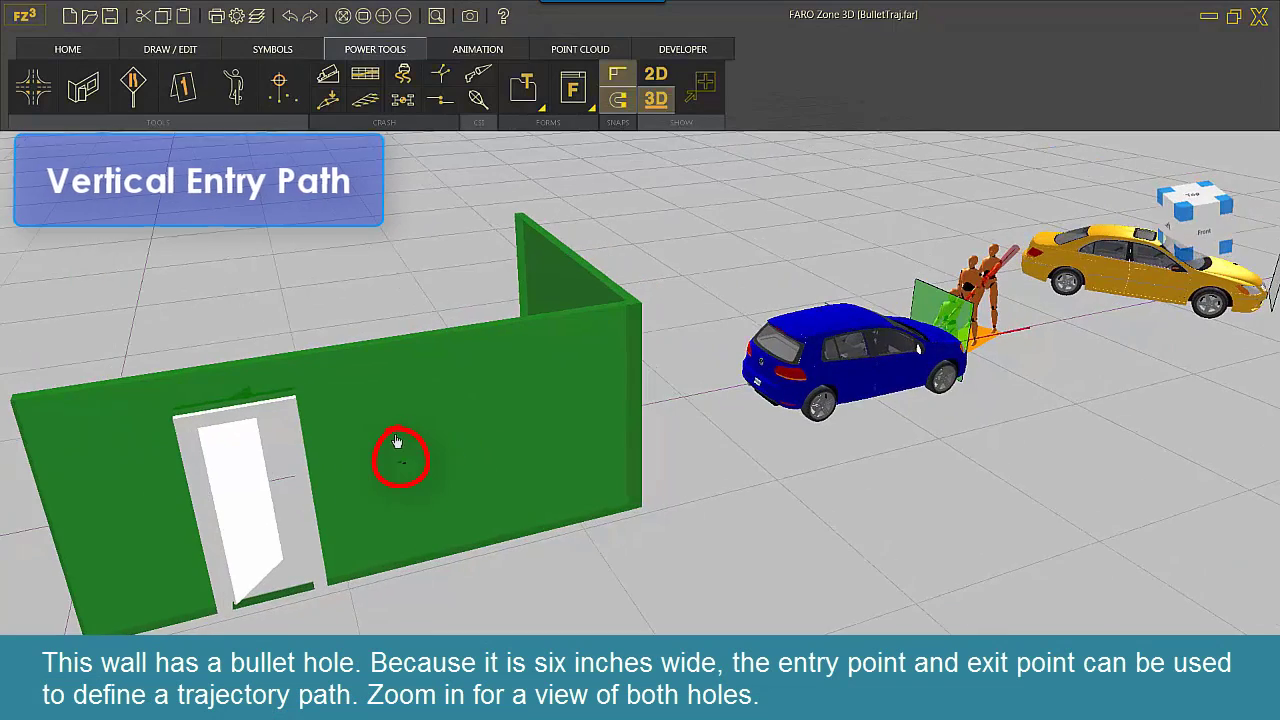
scroll(400, 448, "up", 5)
middle_click_drag(398, 443, 477, 426)
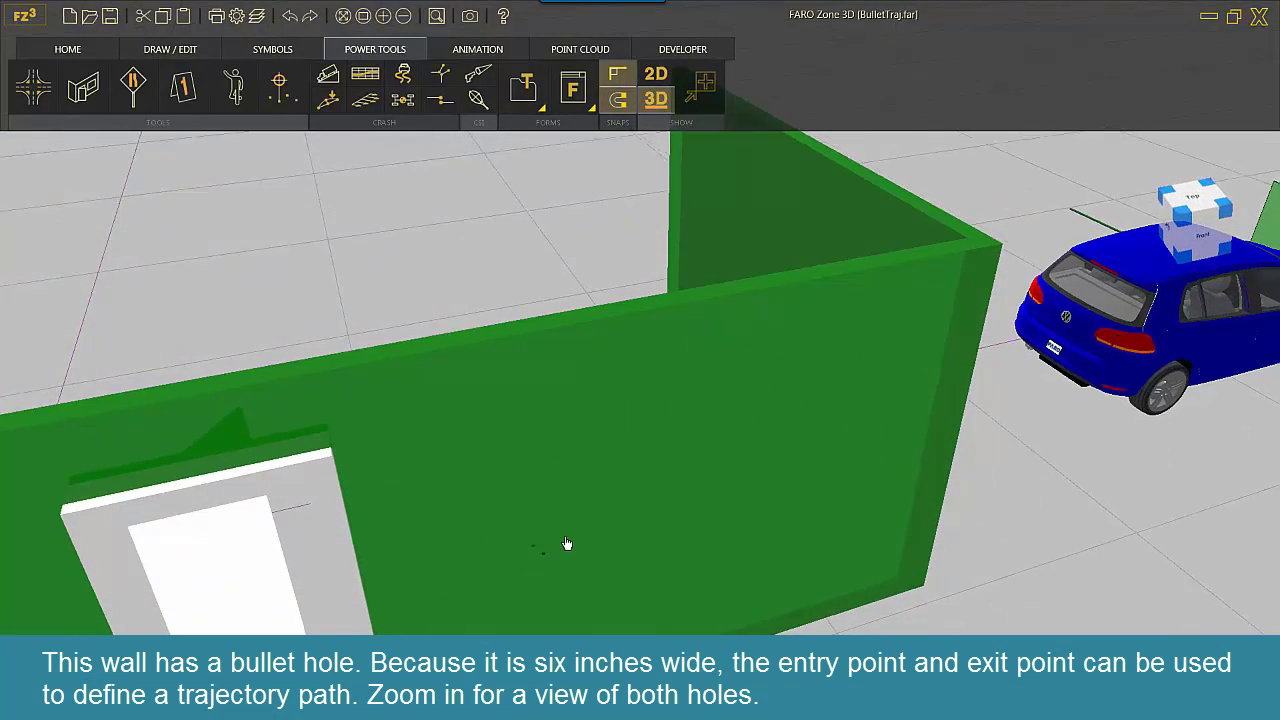
middle_click_drag(569, 543, 593, 441)
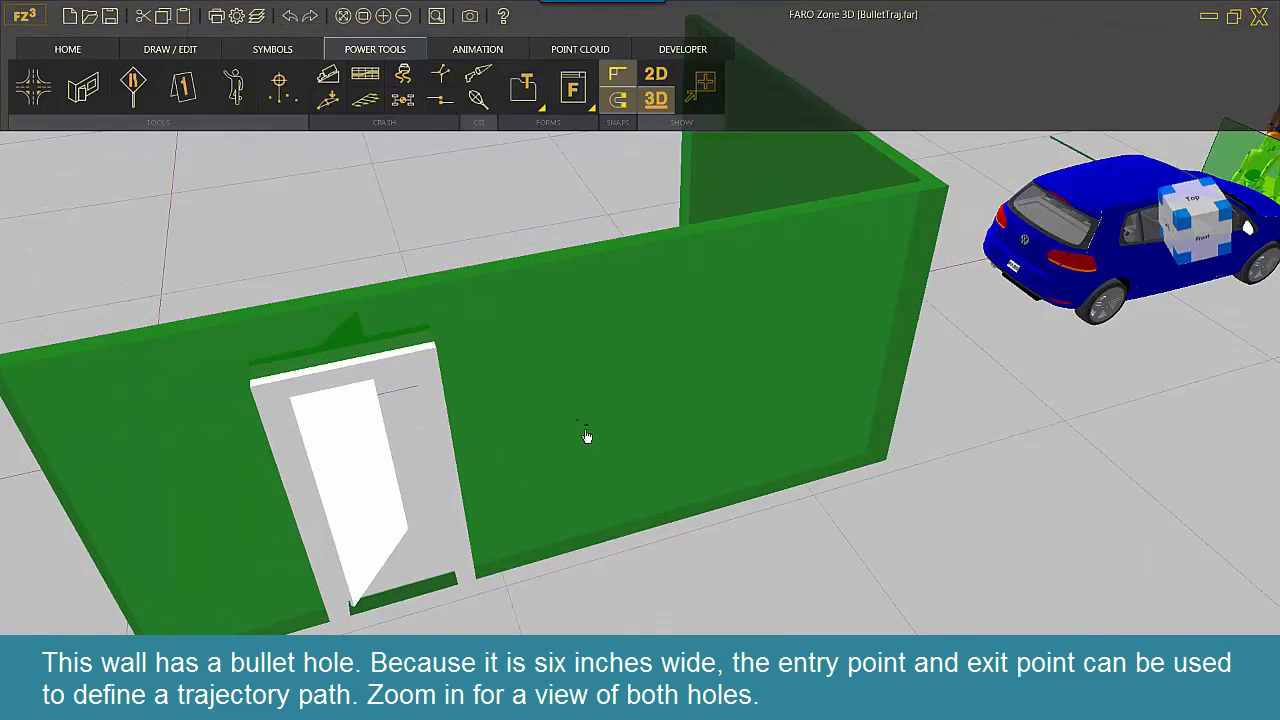
scroll(575, 425, "down", 1)
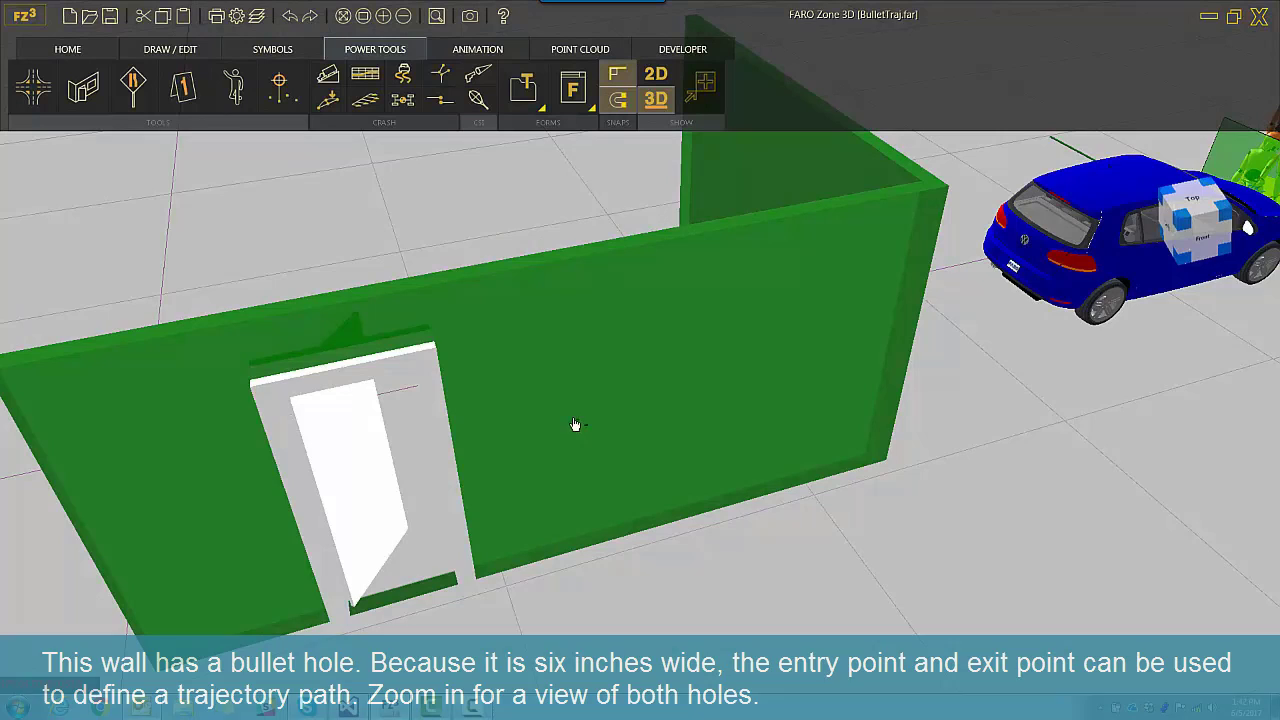
scroll(614, 428, "up", 2)
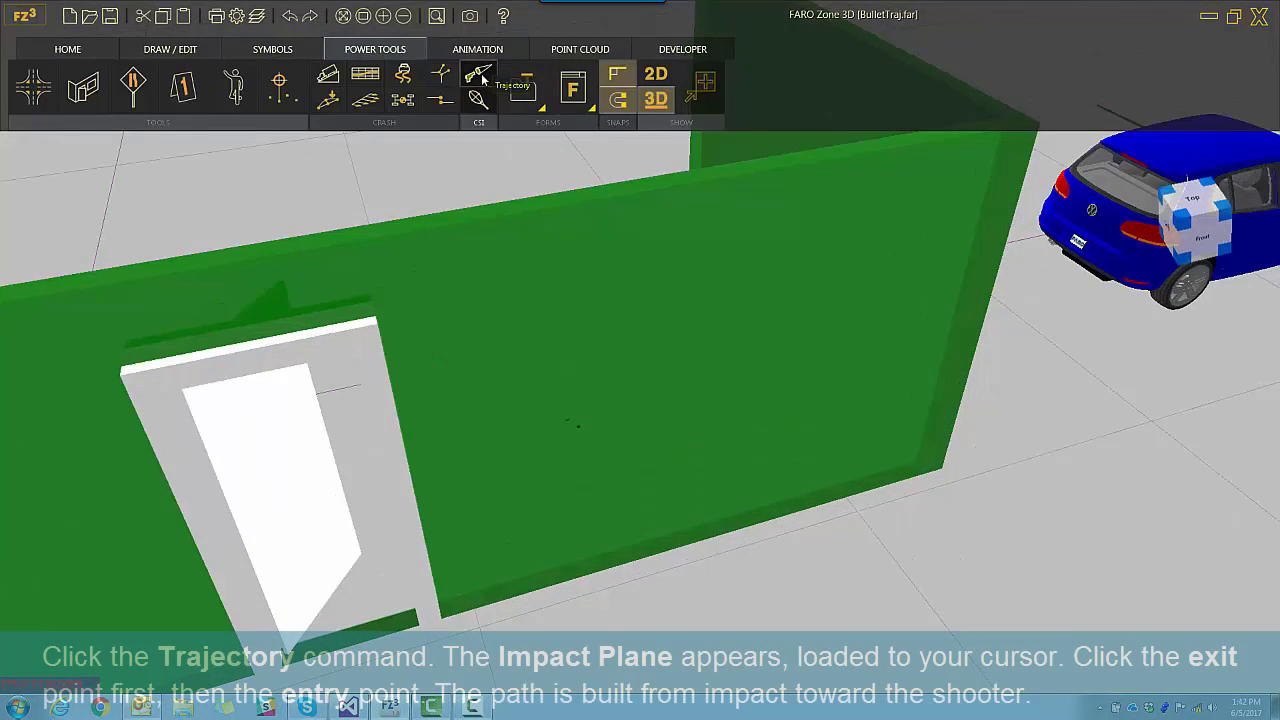
Step: Create a bullet trajectory through the green wall, placing the exit hole as impact point first and the entry hole second
left_click(481, 73)
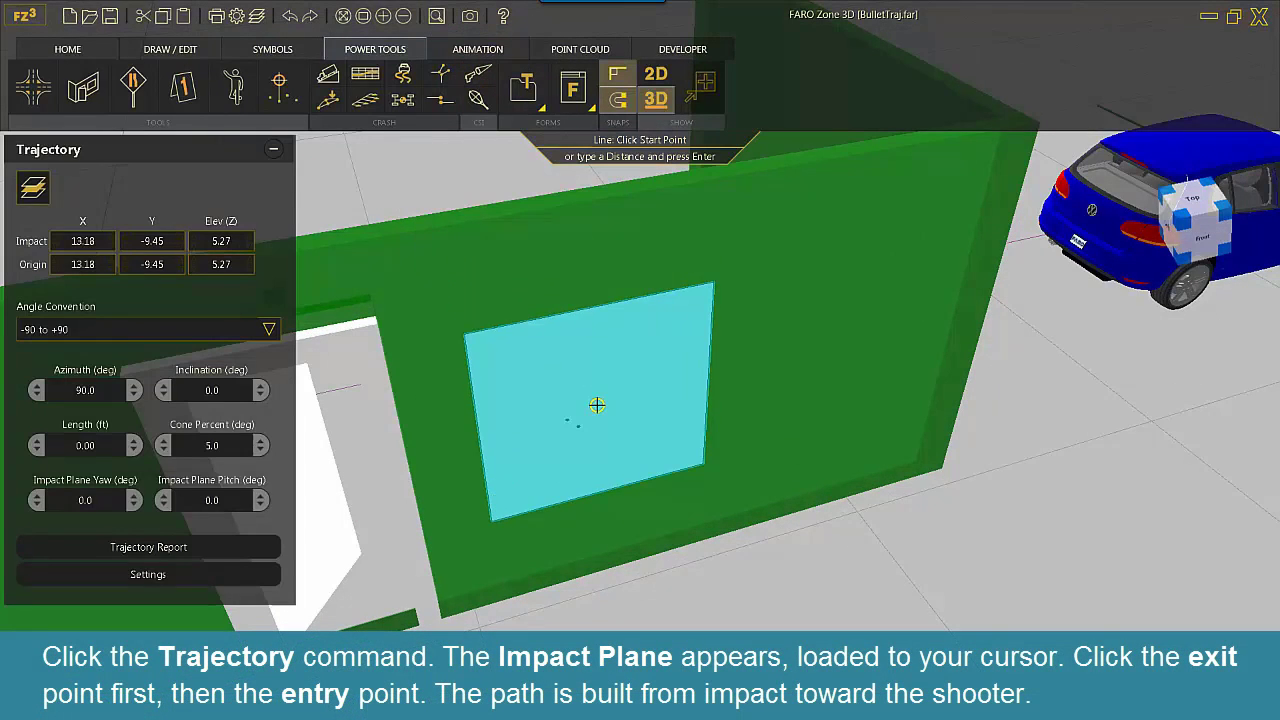
left_click(574, 421)
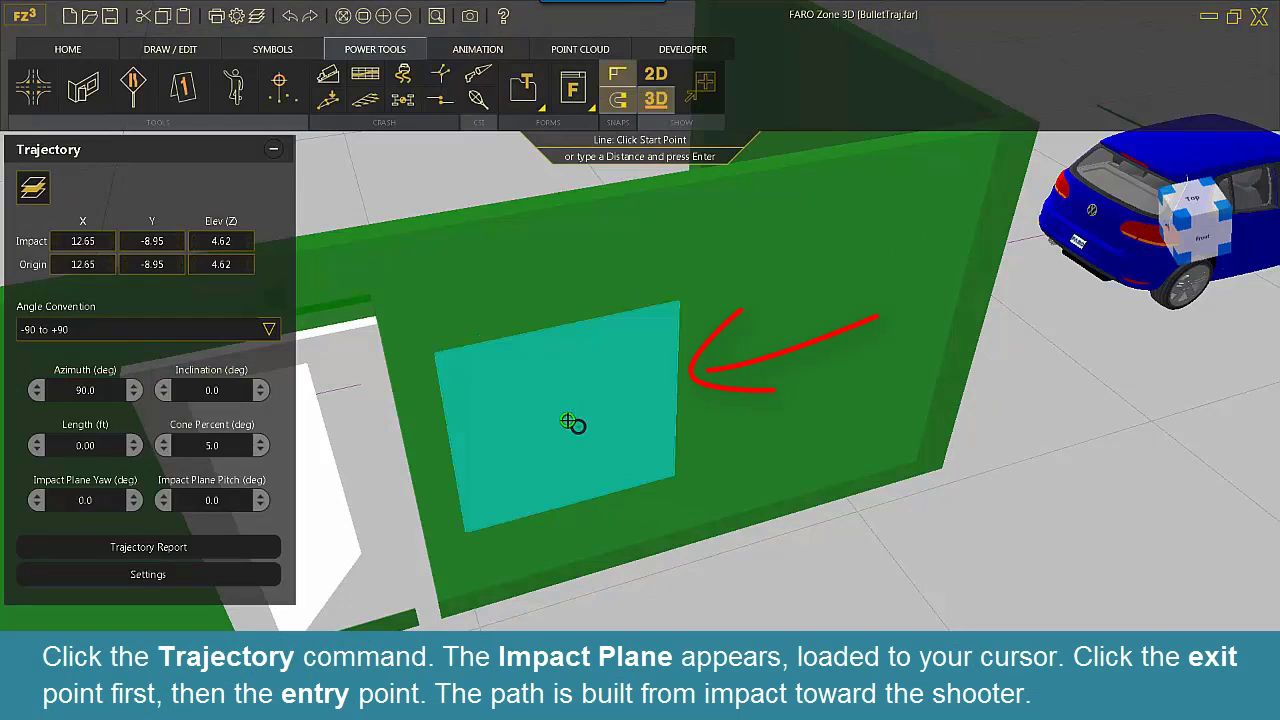
scroll(572, 422, "up", 3)
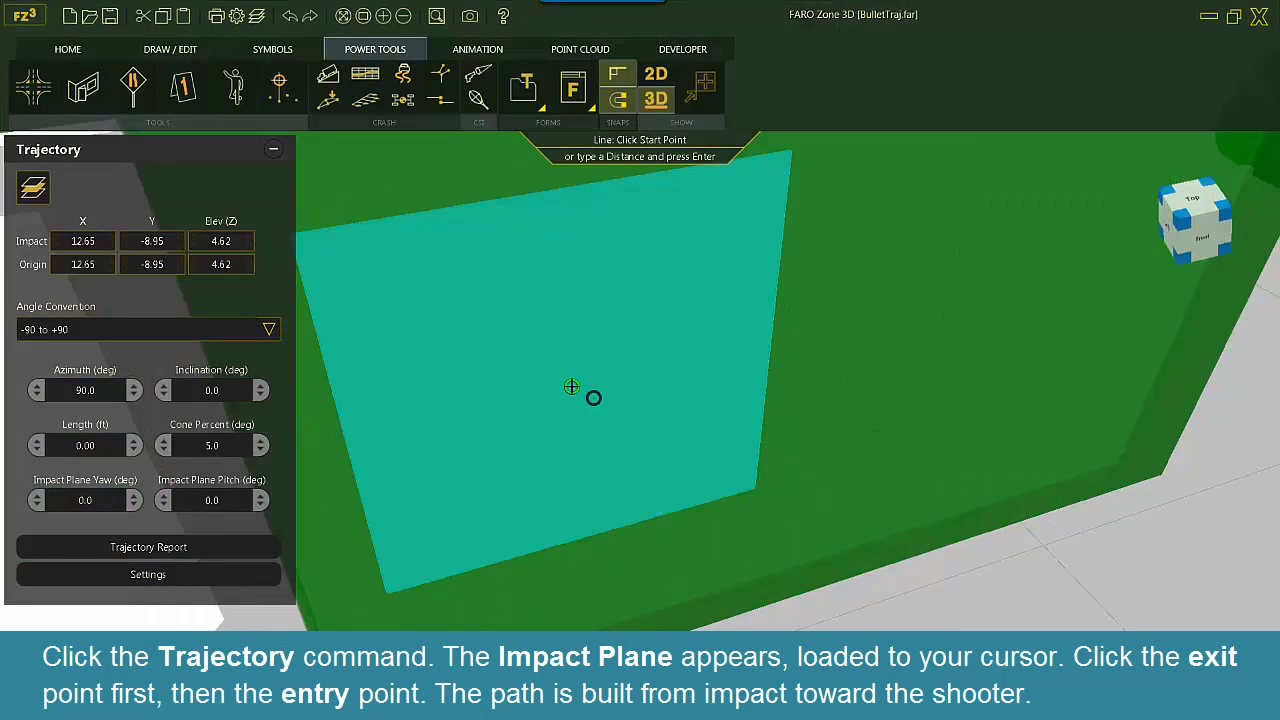
left_click(594, 397)
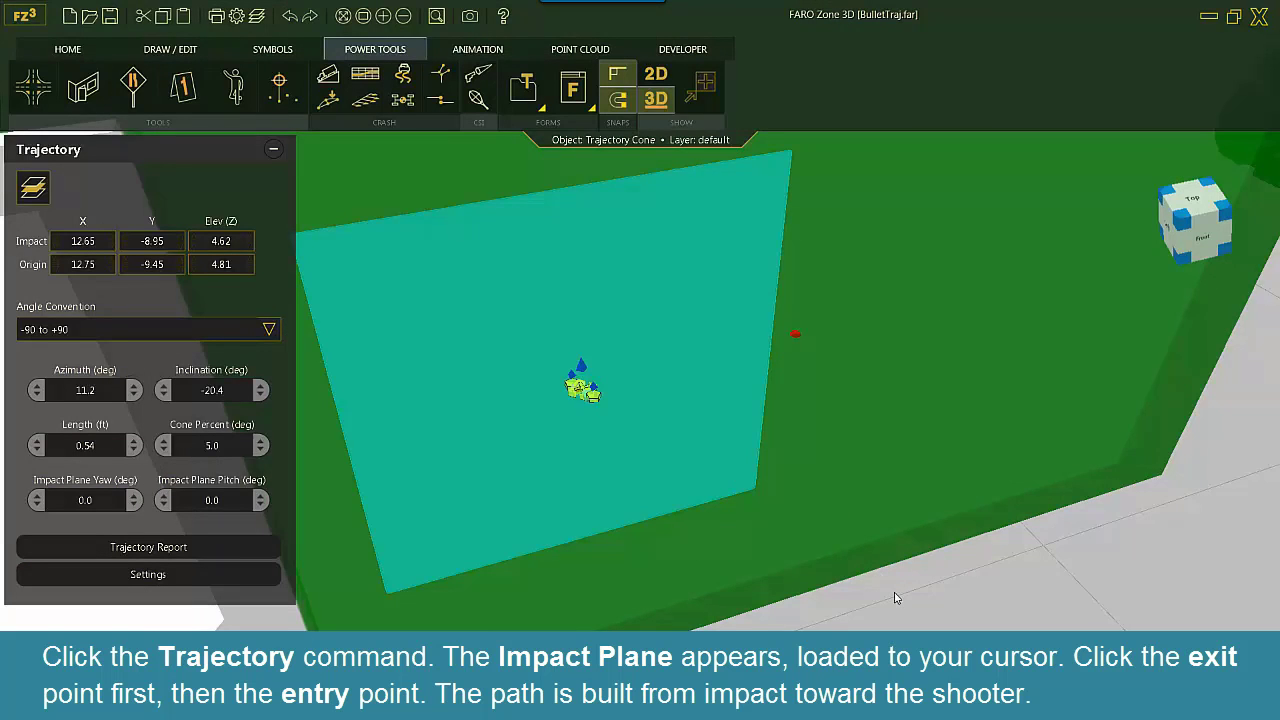
scroll(896, 598, "down", 4)
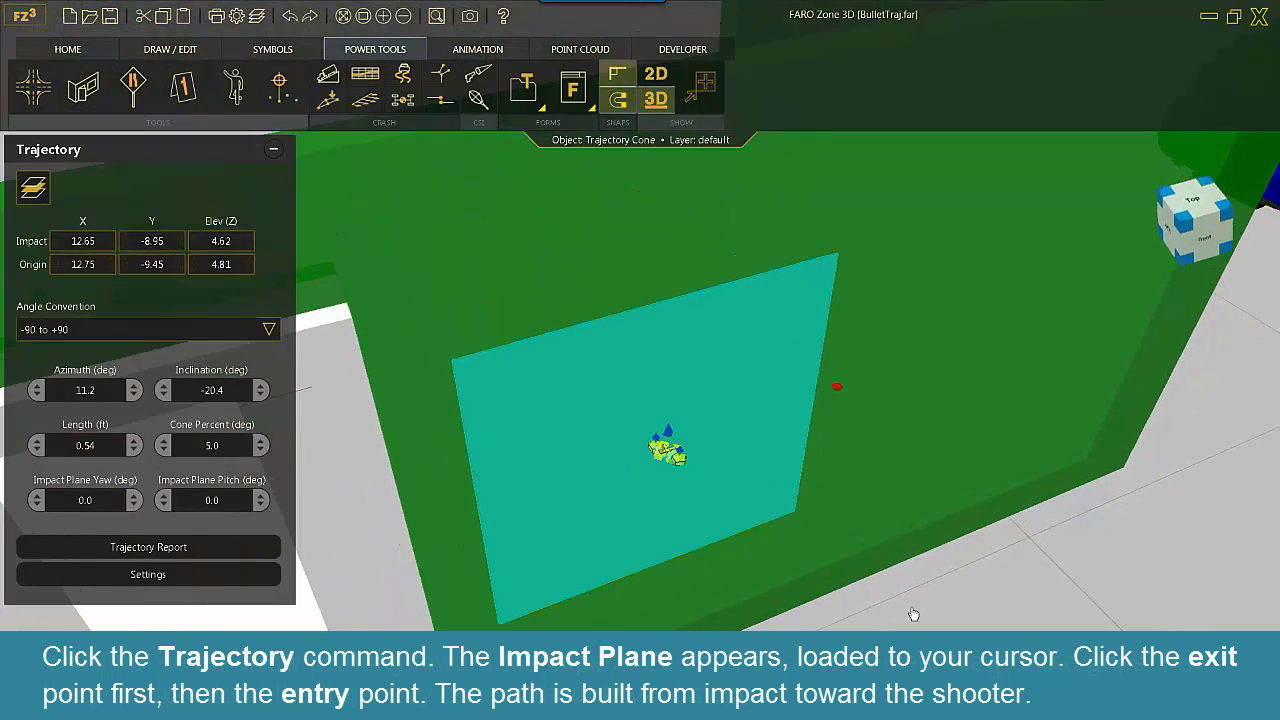
left_click(913, 614)
Step: Extend the wall's trajectory cone outward along its slope to a length of about 18.50 ft
scroll(735, 500, "up", 4)
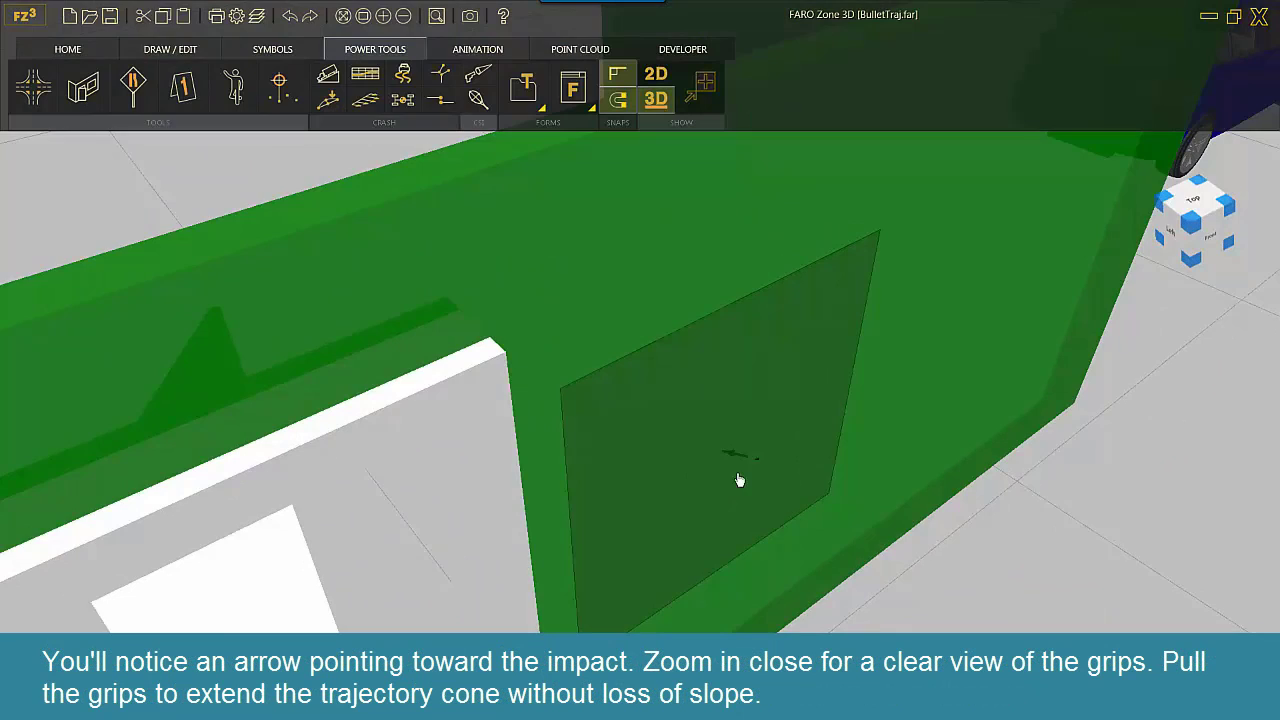
scroll(738, 481, "up", 2)
left_click(741, 455)
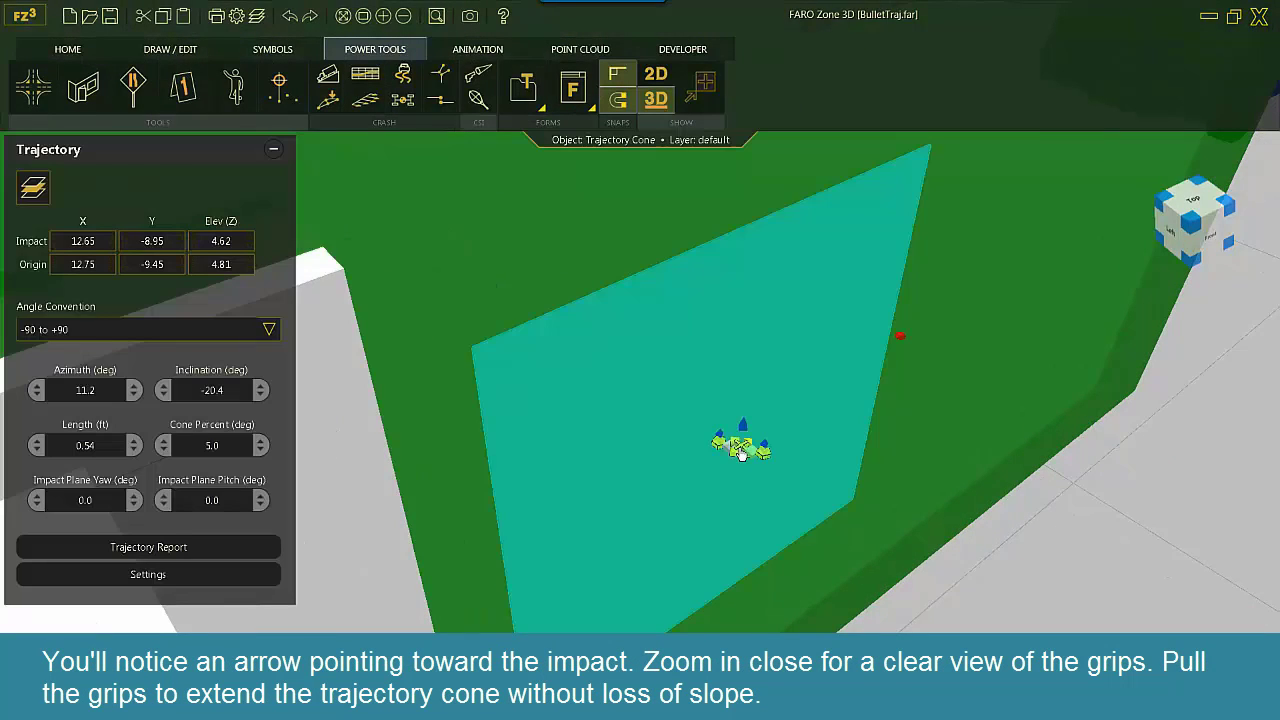
scroll(759, 475, "up", 2)
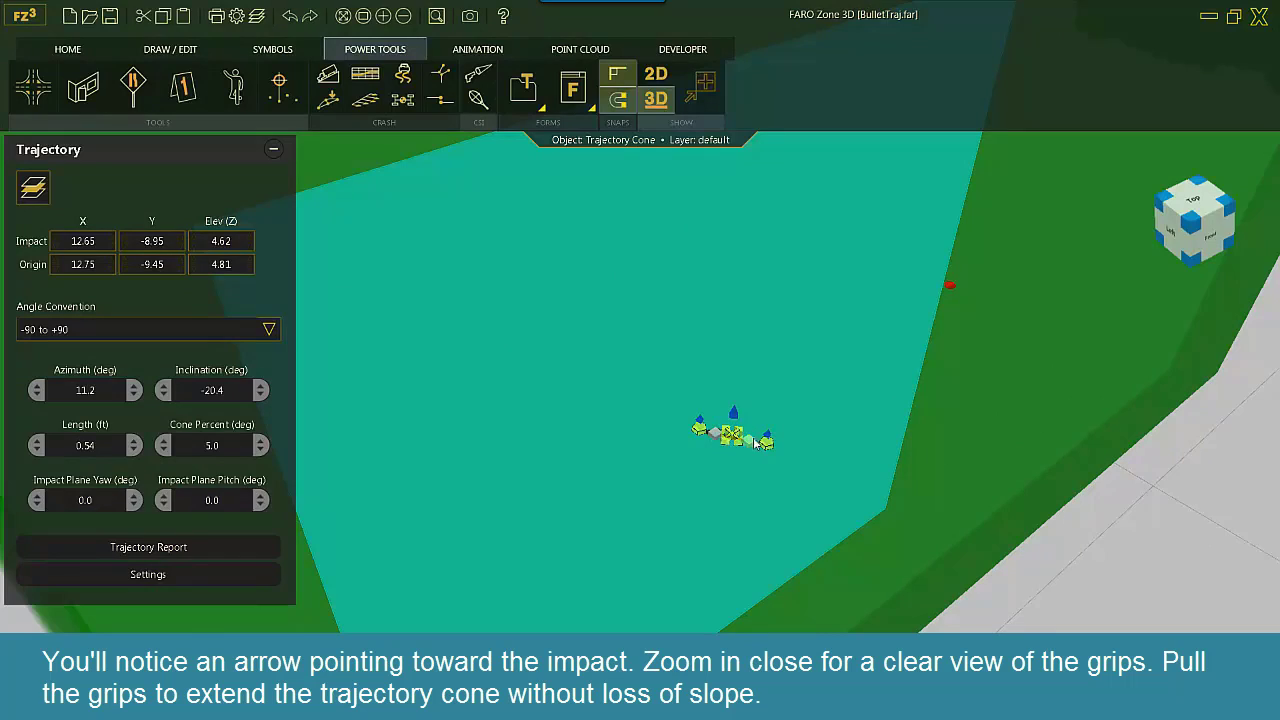
left_click_drag(771, 450, 985, 527)
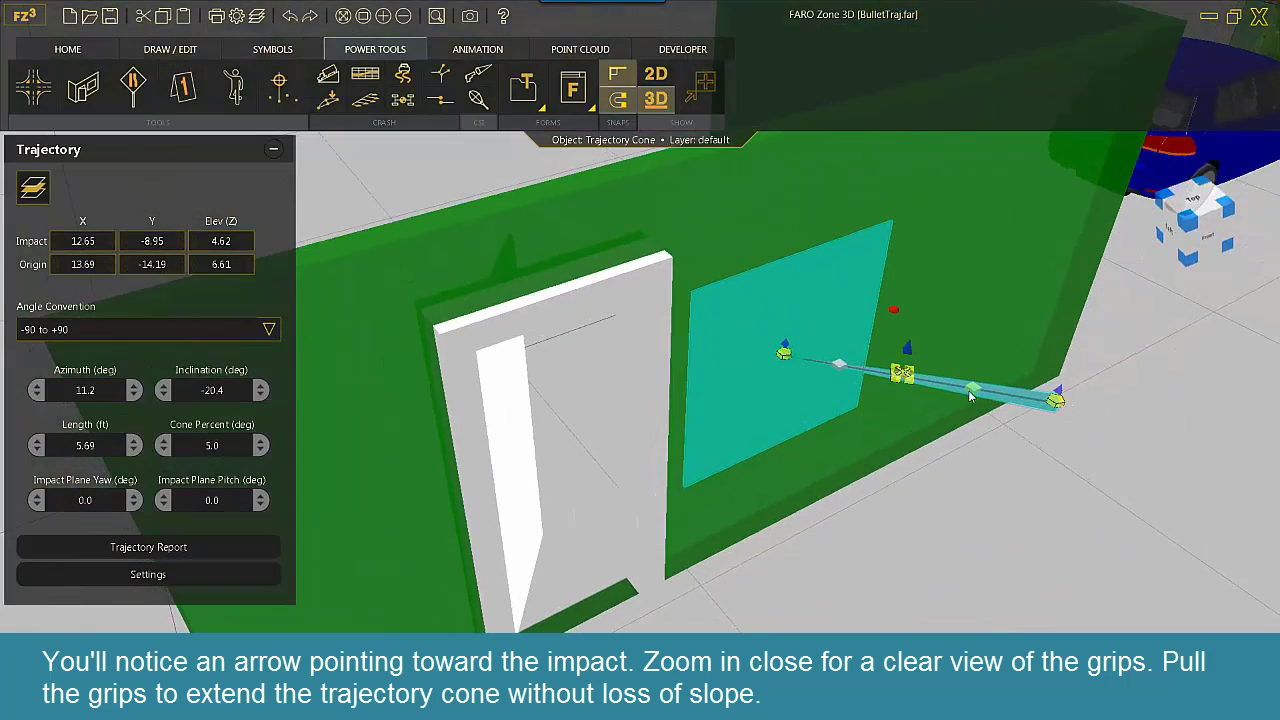
left_click_drag(1057, 400, 1171, 434)
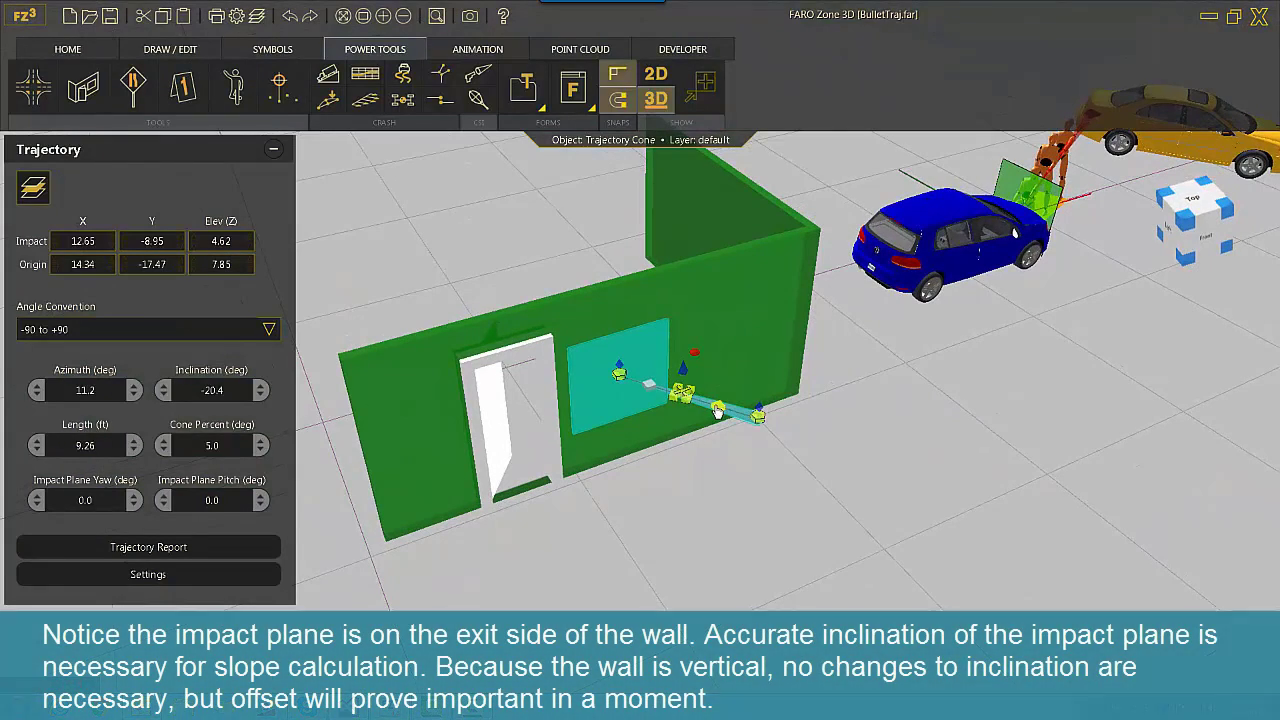
left_click_drag(720, 412, 857, 445)
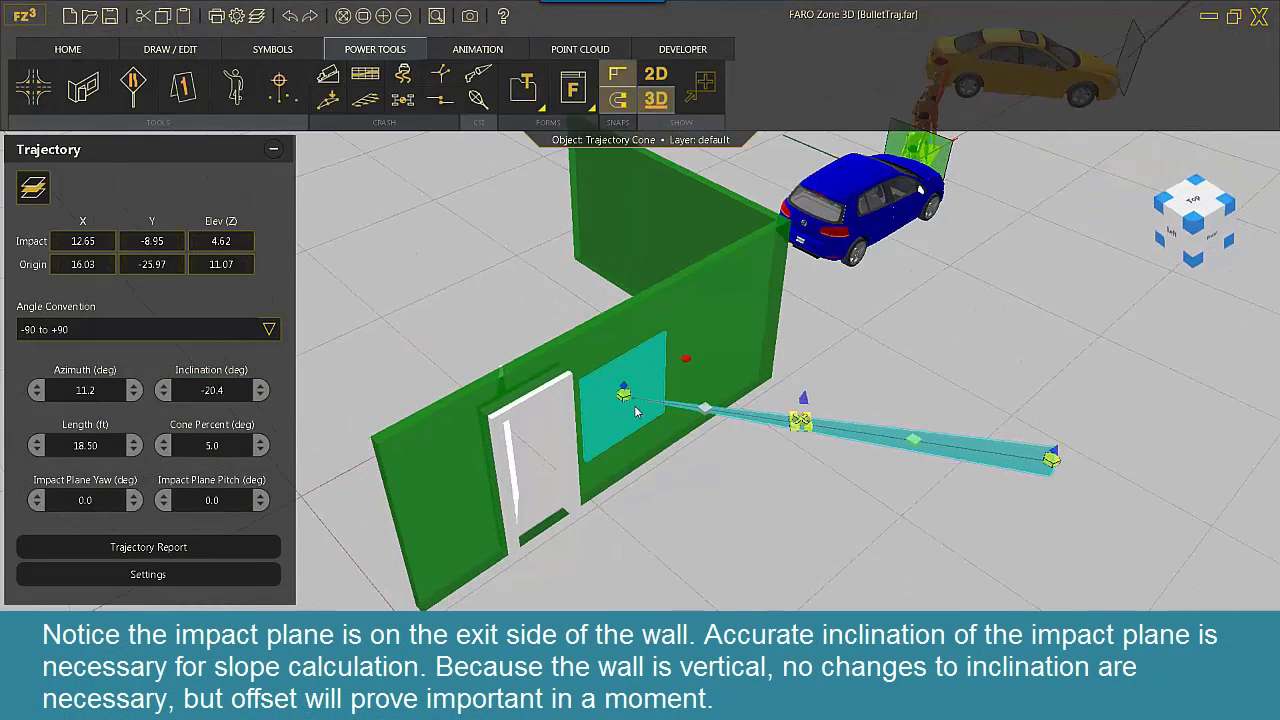
Step: Reduce the impact plane size of the wall trajectory to 1.00 ft in the trajectory settings
scroll(635, 410, "up", 5)
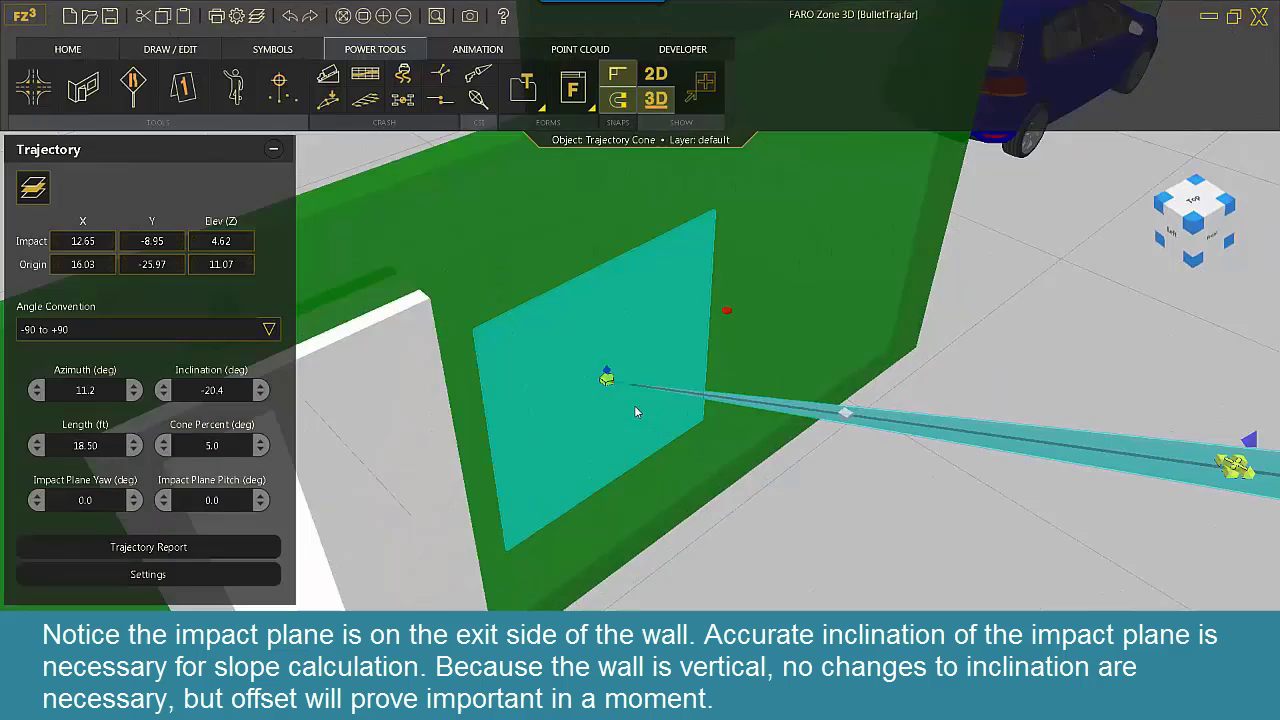
scroll(639, 408, "down", 3)
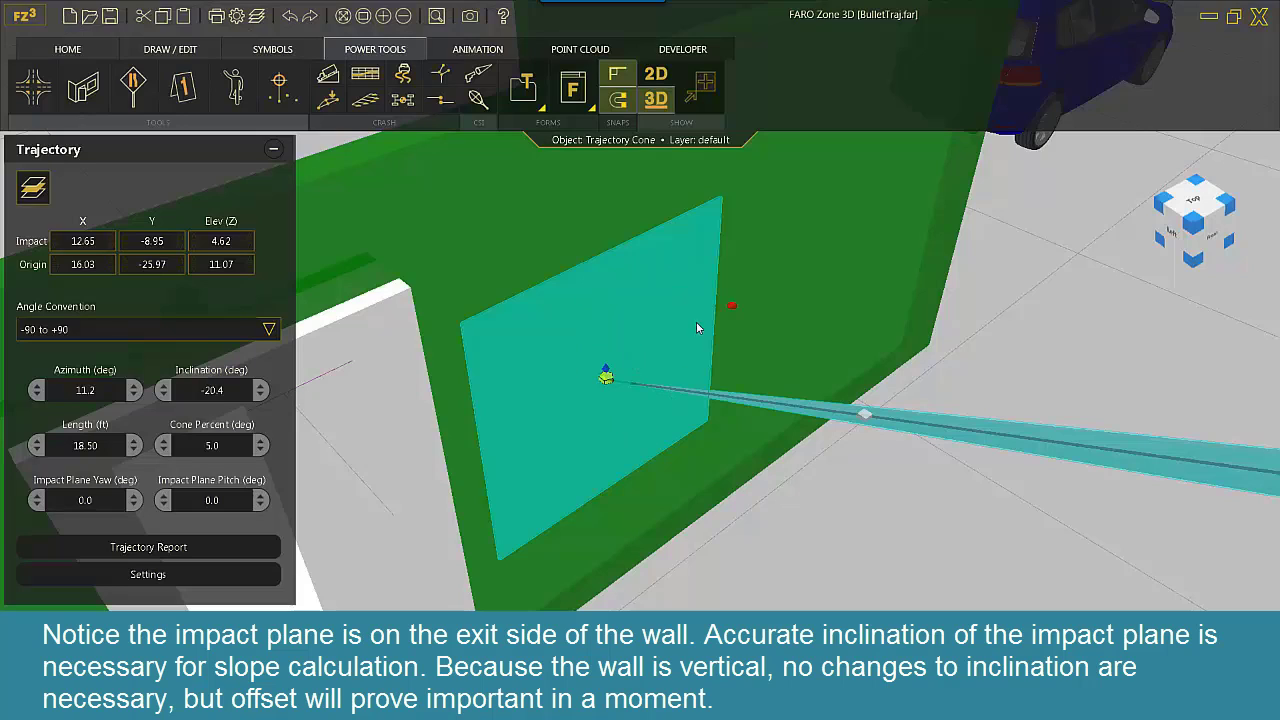
left_click(147, 575)
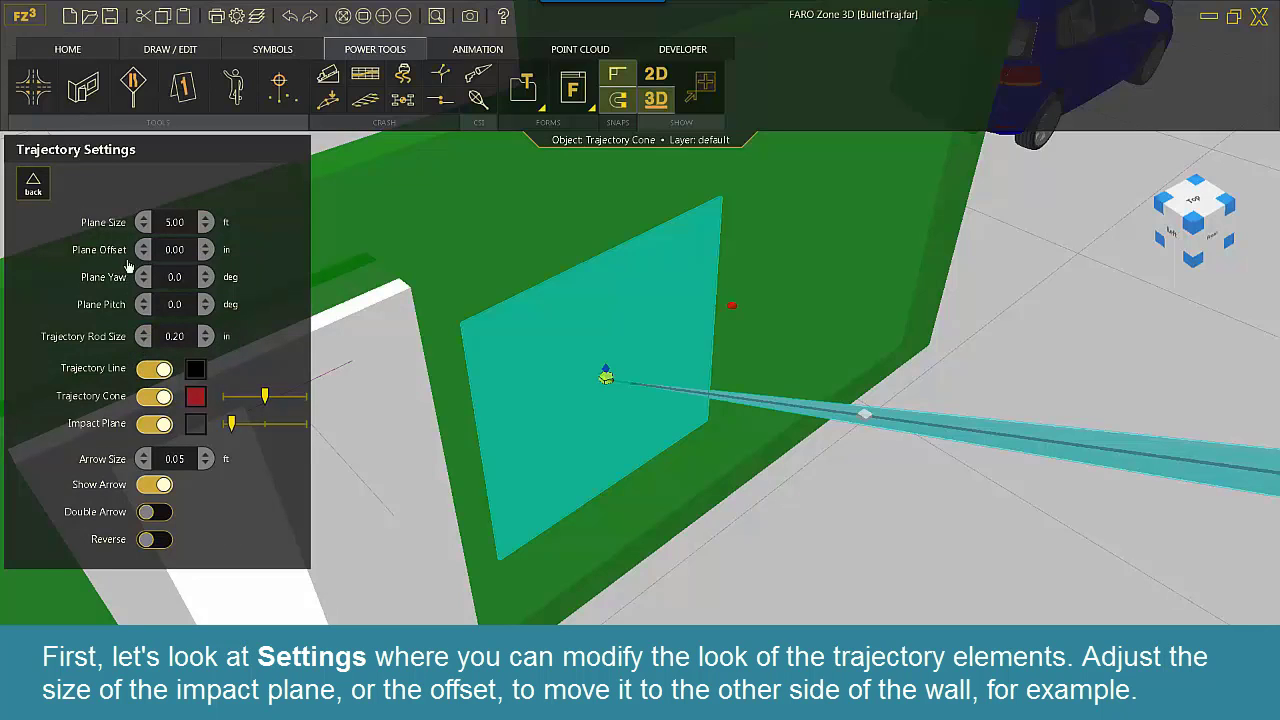
left_click(144, 226)
left_click(144, 226)
left_click(144, 226)
left_click(144, 226)
Step: Offset the impact plane along the trajectory and extend the impact end beyond the wall, making the path about 22.87 ft long
middle_click_drag(620, 335, 752, 322)
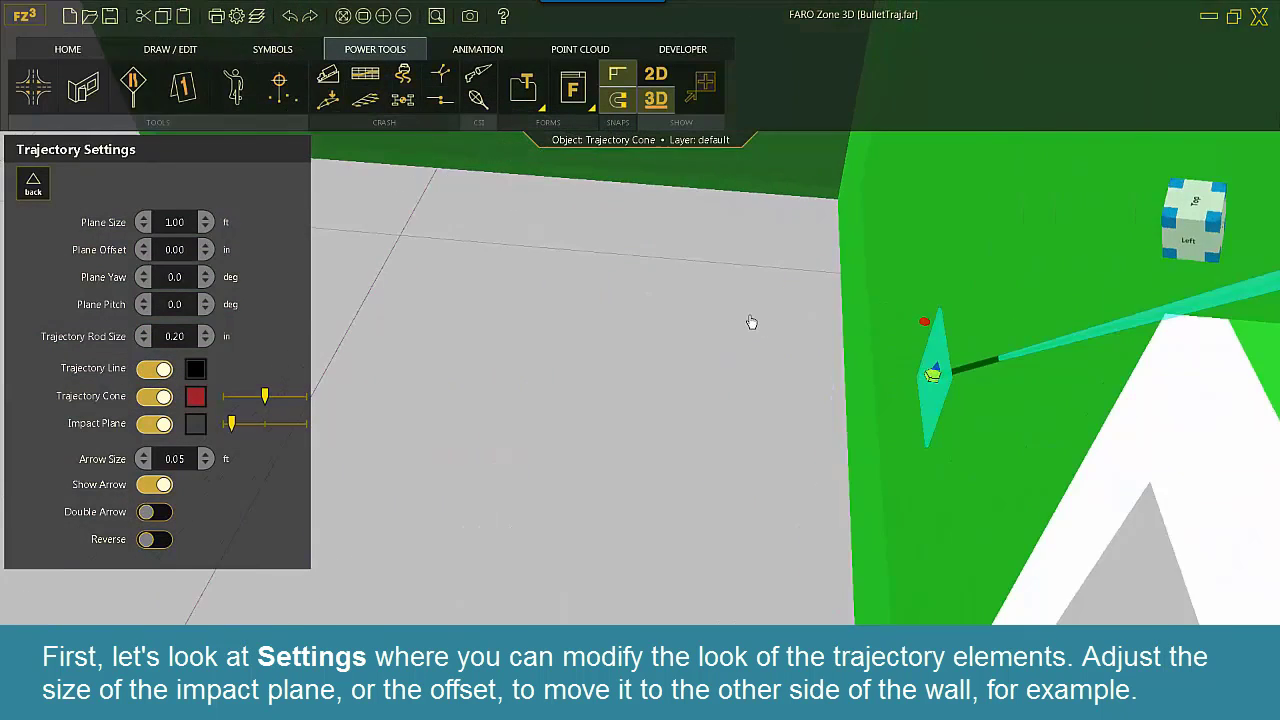
left_click_drag(752, 322, 719, 337)
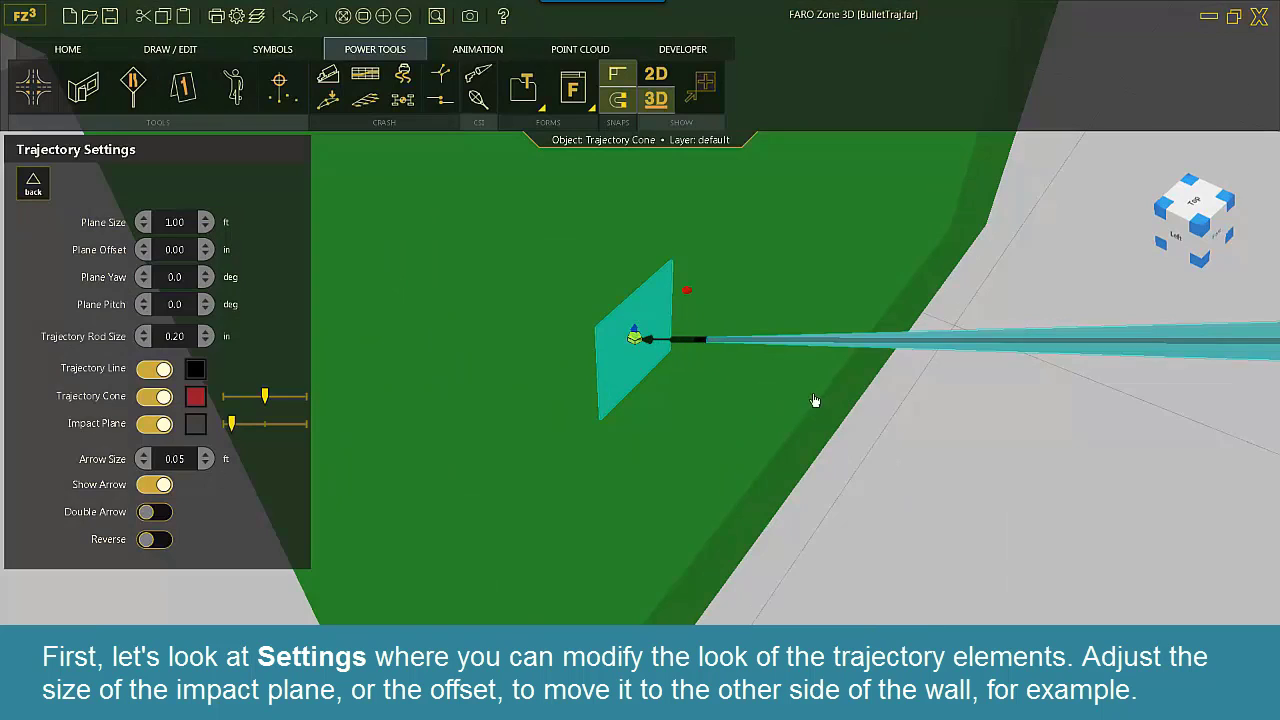
middle_click_drag(815, 400, 703, 392)
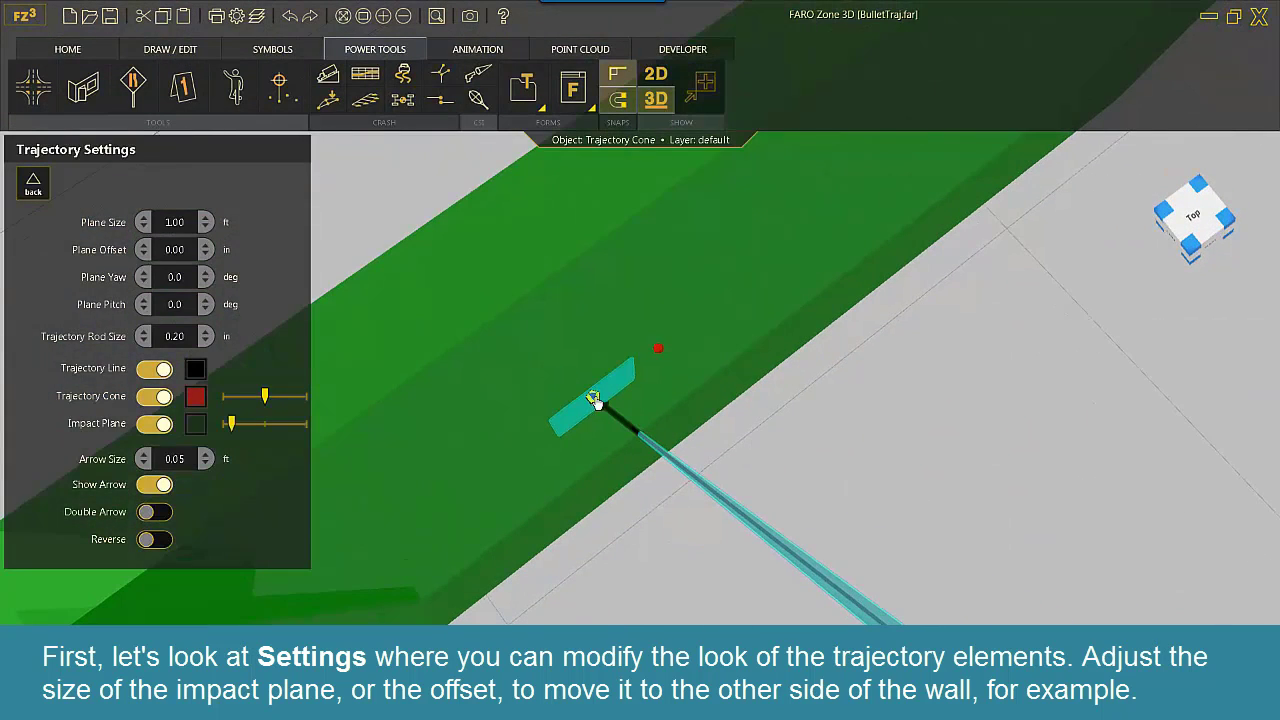
left_click(143, 252)
left_click(143, 252)
left_click(143, 252)
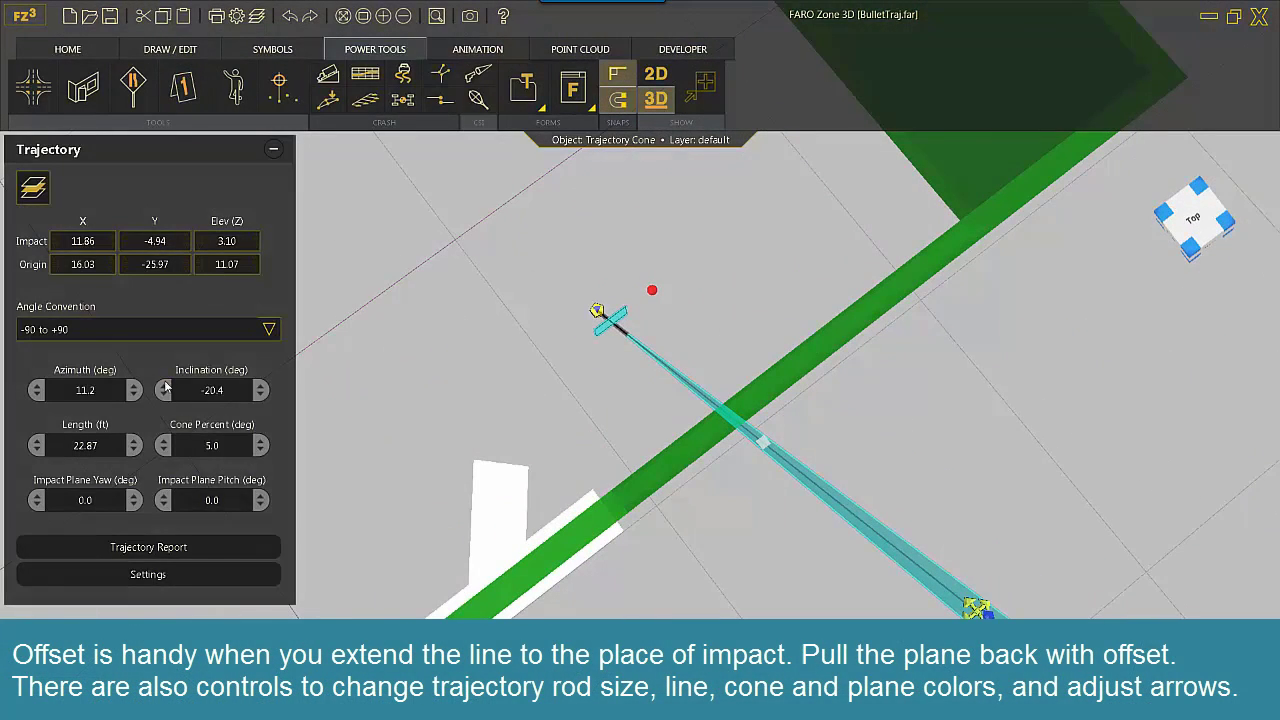
Step: Set the wall trajectory's plane offset to 60.00 in so the impact plane sits back at the wall
left_click(148, 574)
left_click(143, 249)
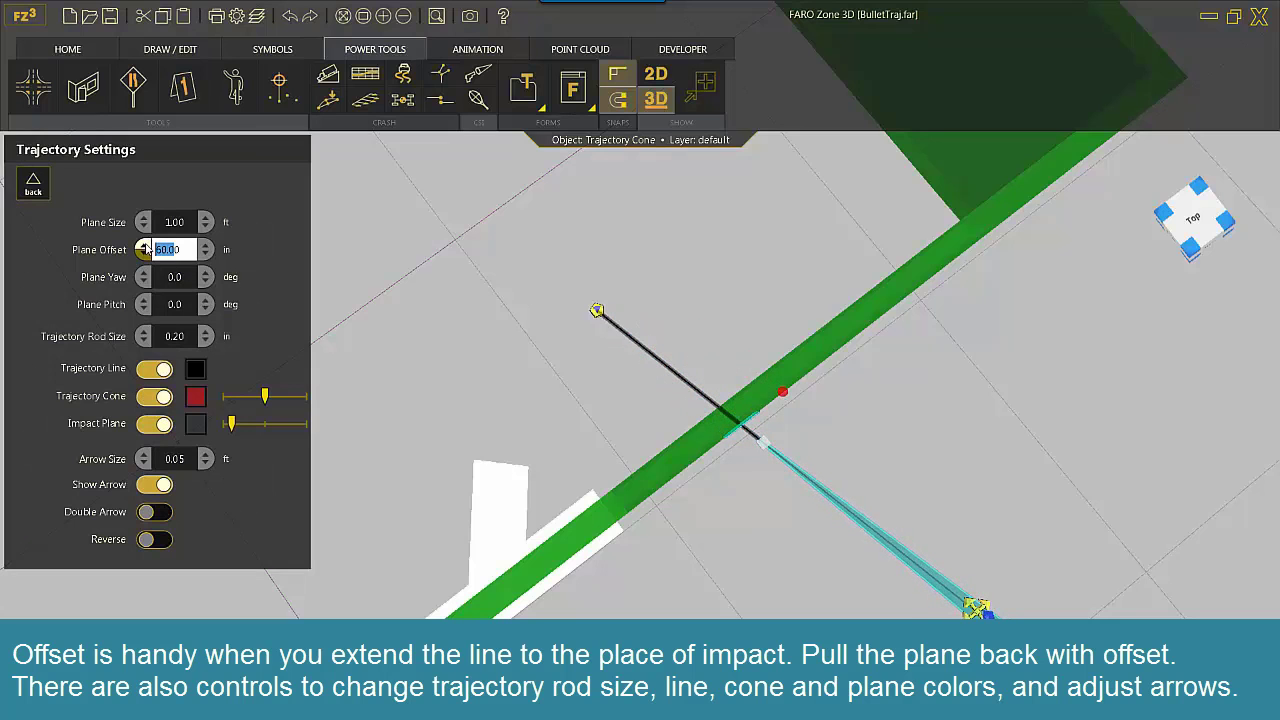
middle_click_drag(595, 446, 594, 414)
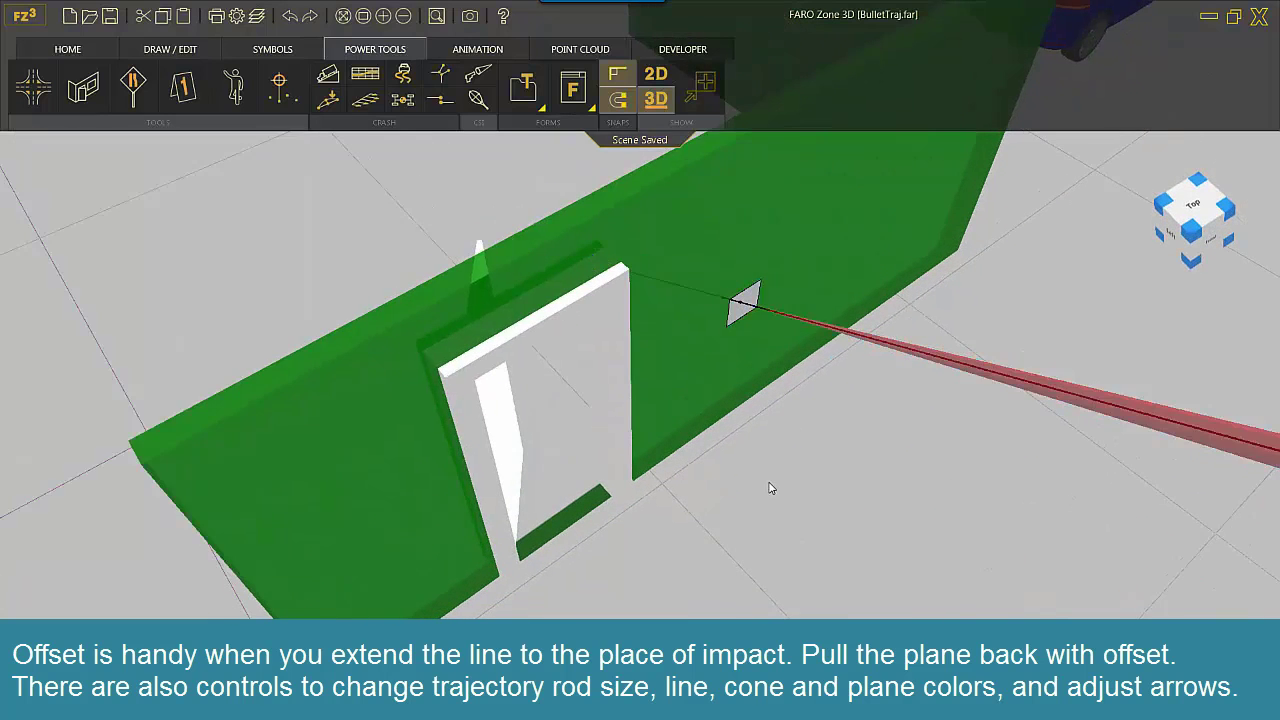
Step: Draw a basic line about 3.97 ft long in front of the green wall
middle_click_drag(768, 478, 789, 358)
scroll(769, 350, "down", 5)
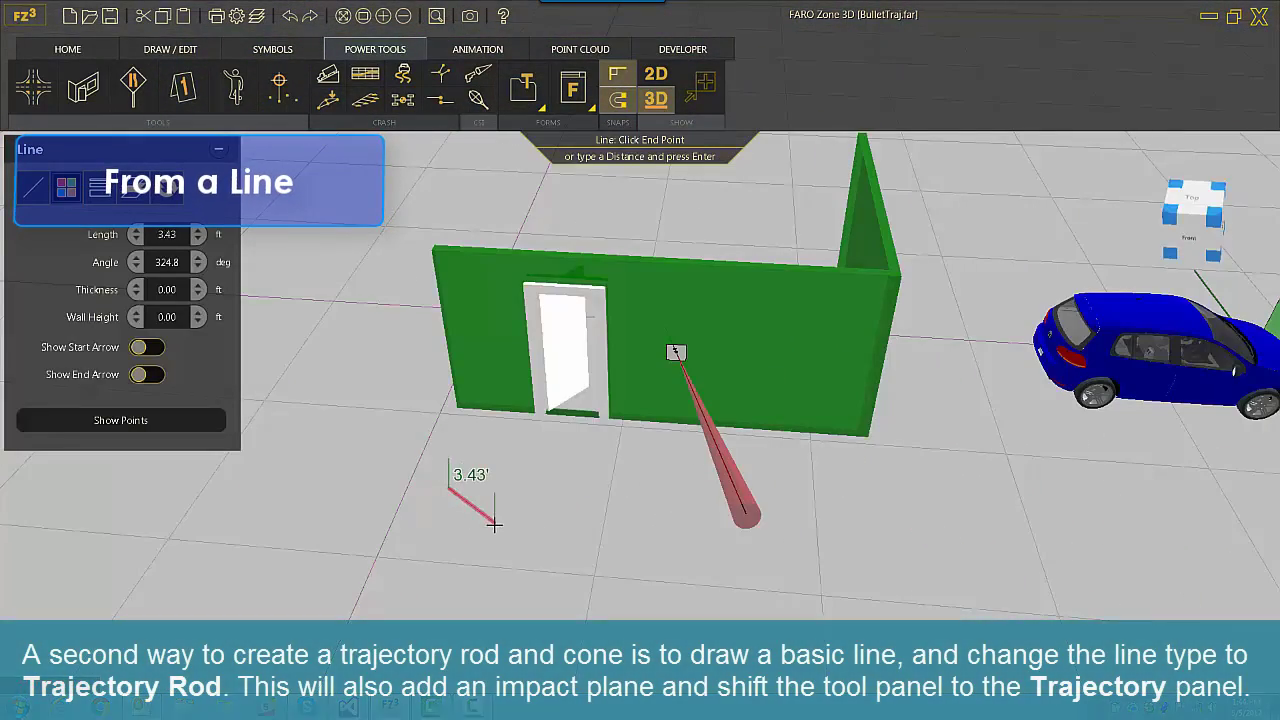
left_click(493, 529)
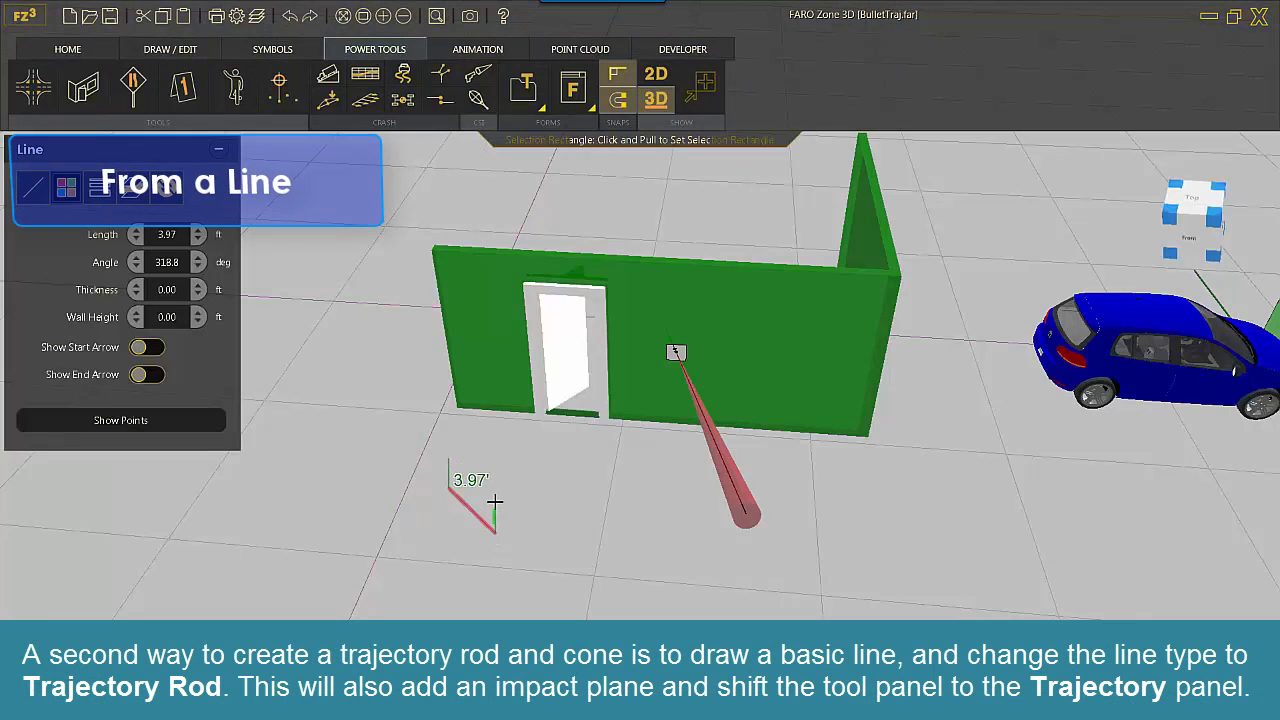
left_click(501, 520)
Step: Extend the new line to about 27.95 ft and change its line type to Trajectory Rod
mouse_move(501, 520)
middle_mouse_down()
mouse_move(484, 513)
mouse_move(486, 491)
middle_mouse_up()
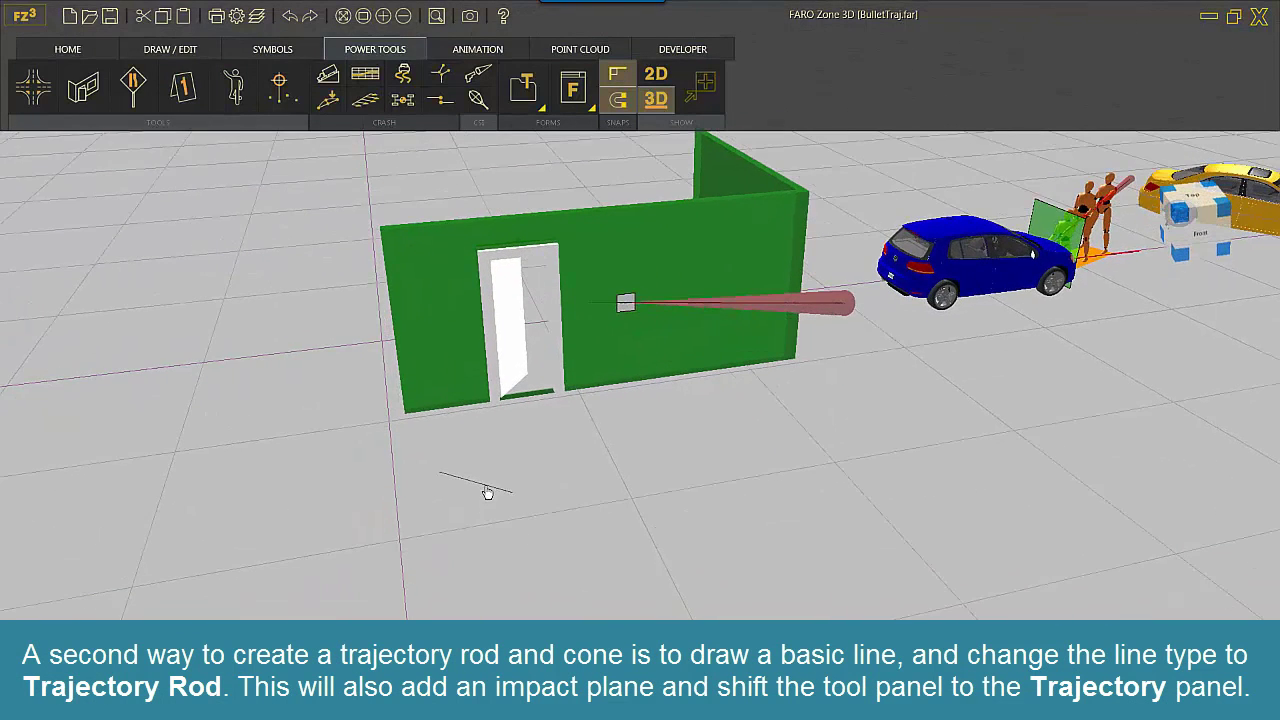
left_click(487, 492)
left_click_drag(512, 485, 1140, 463)
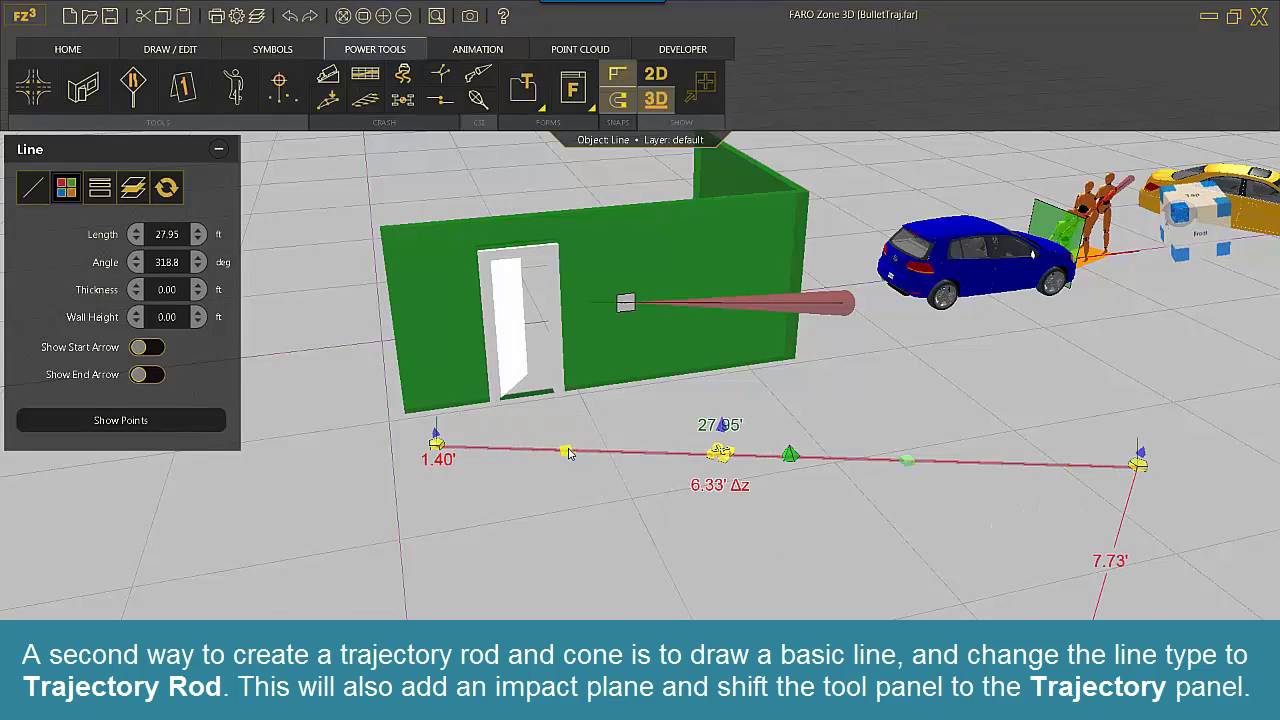
left_click(33, 189)
left_click(38, 340)
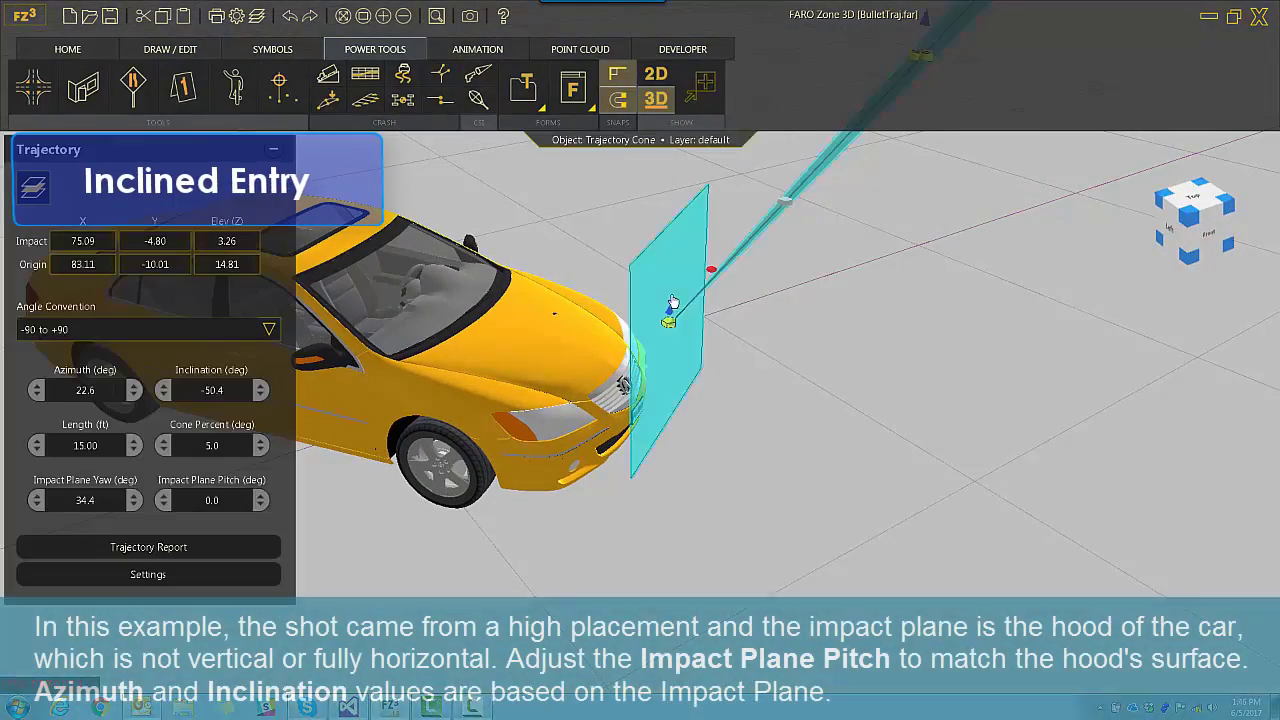
Step: Move the trajectory's impact point onto the bullet hole in the yellow car's hood and set the impact plane pitch to 79.0 degrees
left_click_drag(670, 323, 557, 314)
middle_click_drag(557, 314, 682, 315)
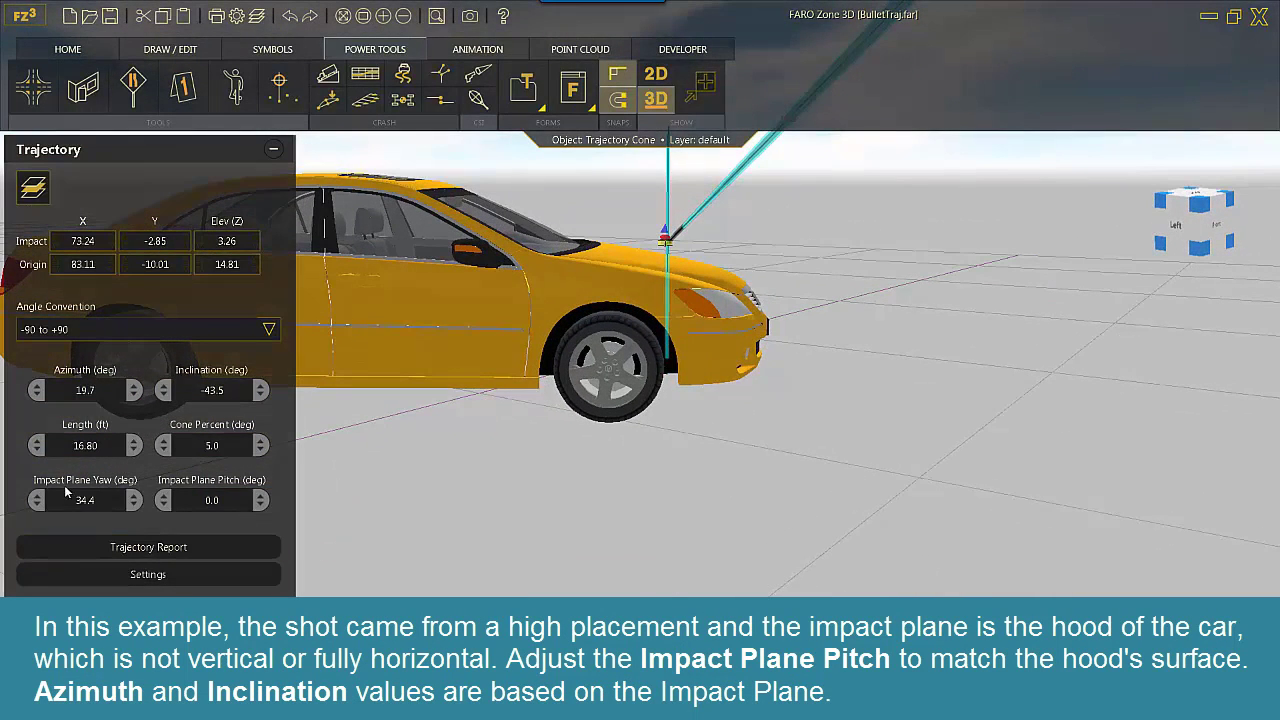
left_click(164, 496)
left_click_drag(165, 496, 165, 496)
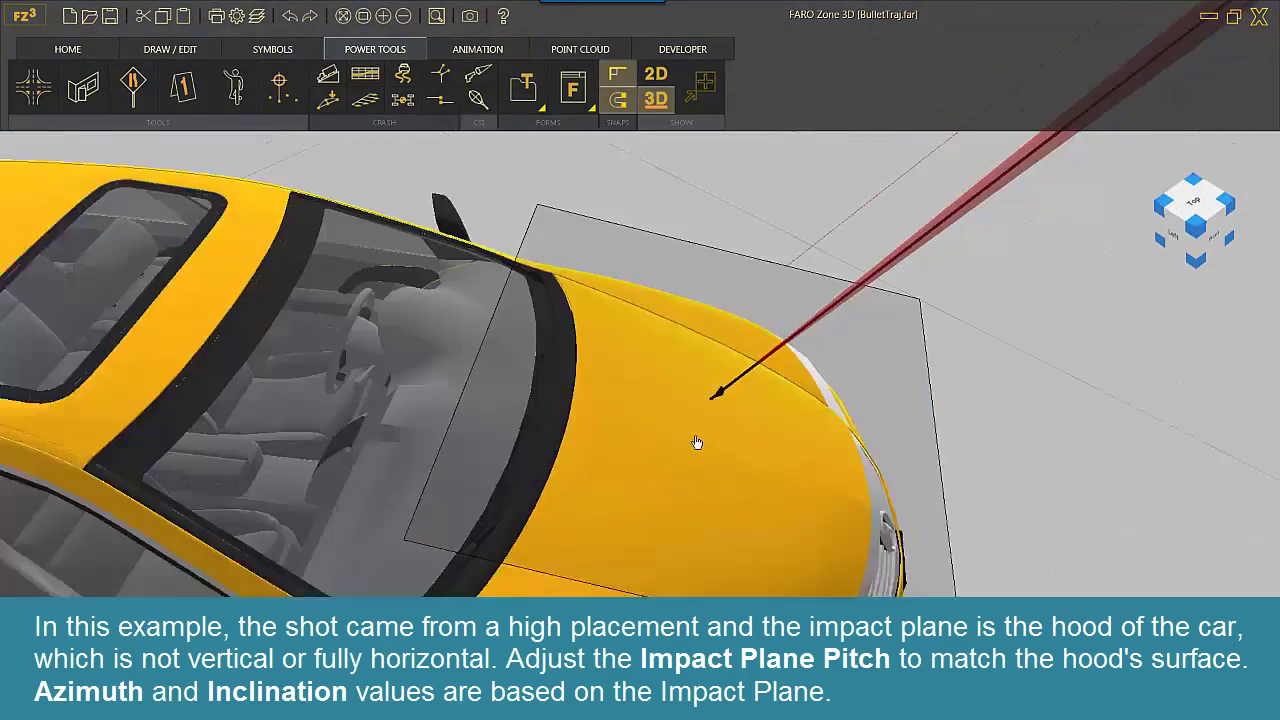
Step: Reselect the trajectory on the yellow car's hood and open its impact plane pitch for editing
middle_click_drag(697, 442, 763, 471)
scroll(680, 414, "down", 5)
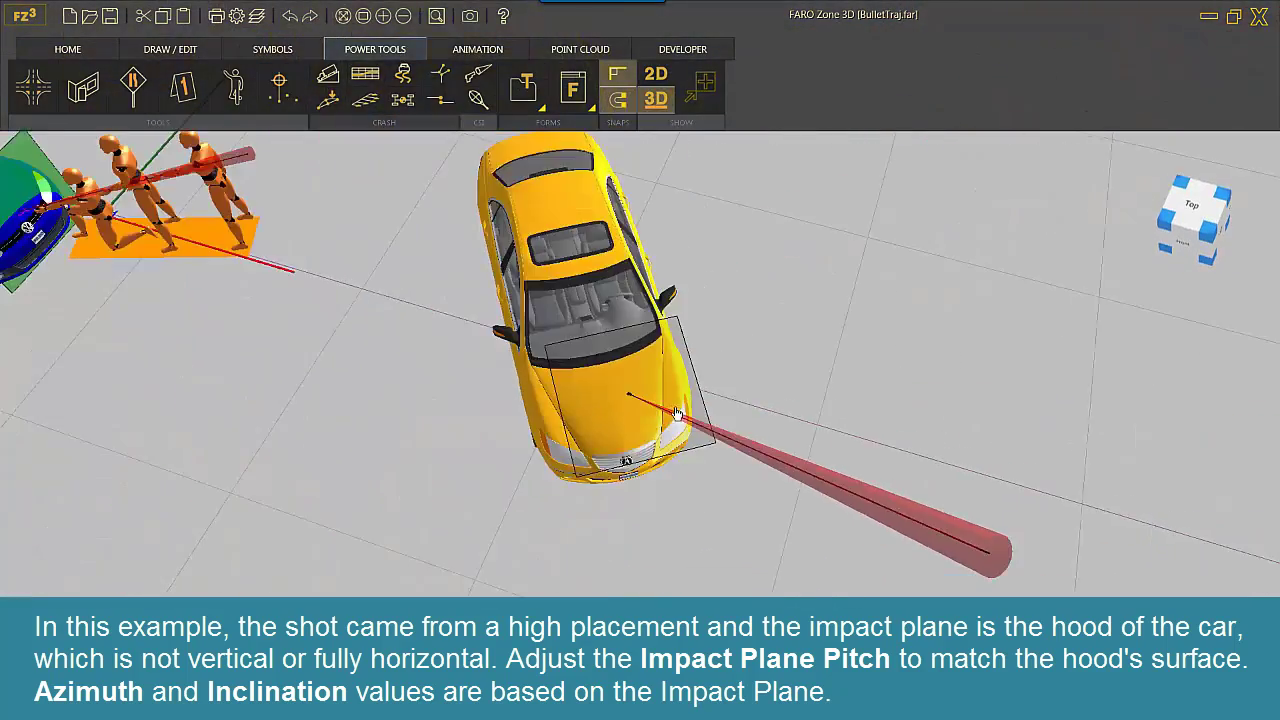
middle_click_drag(678, 414, 681, 361)
left_click(684, 298)
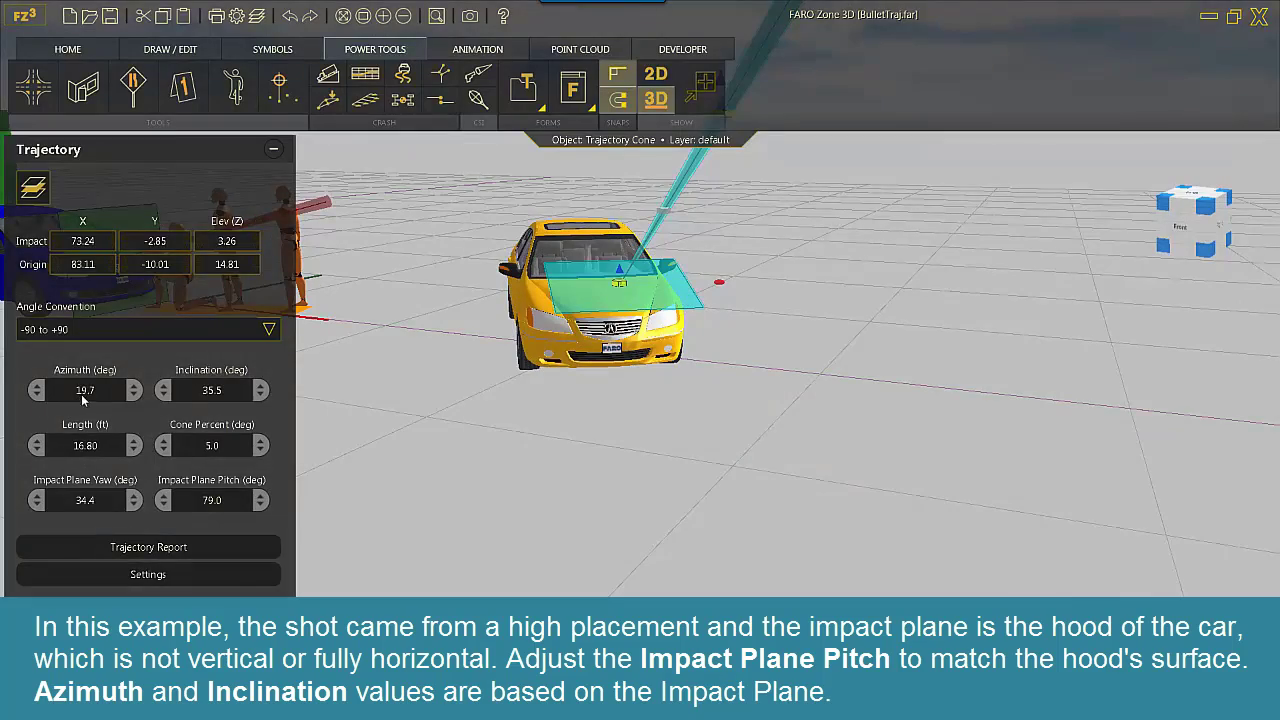
left_click(165, 499)
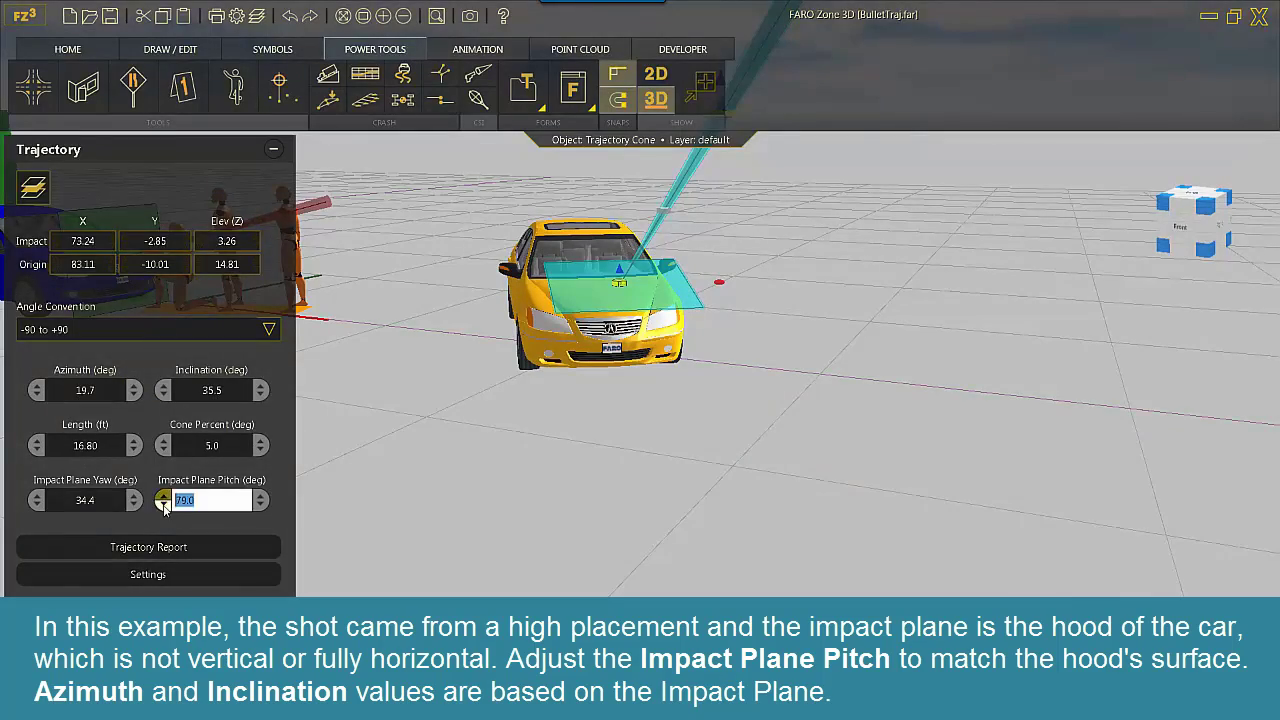